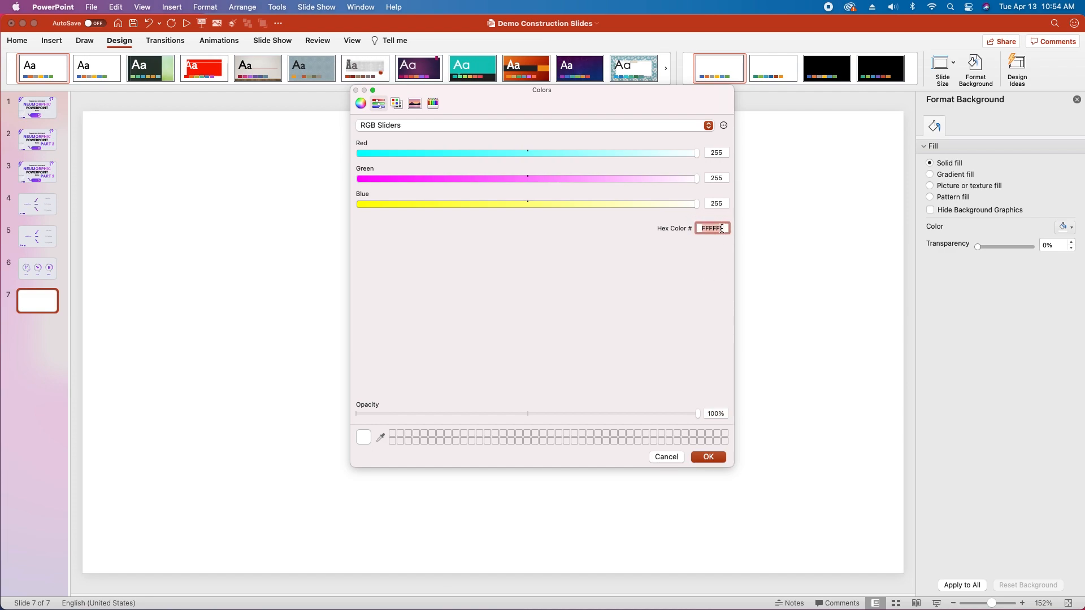
Step: Set the solid background fill of slide 7 to hex colour E7E8ED
{"action": "type", "text": "E7E8ED"}
{"action": "left_click", "coordinate": [722, 459]}
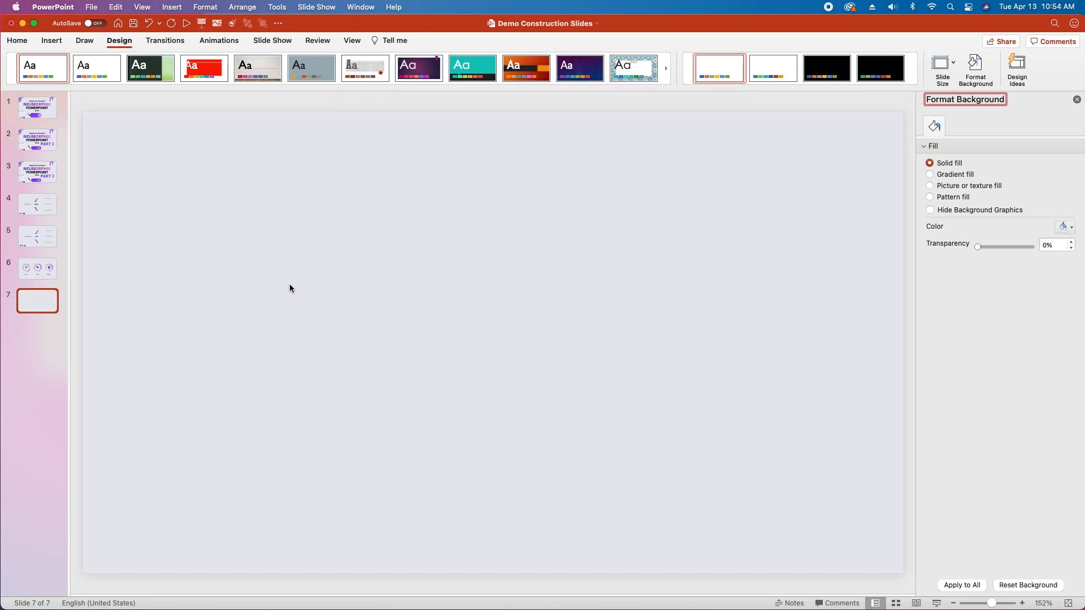
Step: Draw a circle about 3.02 inches in diameter on the left half of the slide
{"action": "left_click", "coordinate": [22, 43]}
{"action": "left_click", "coordinate": [590, 65]}
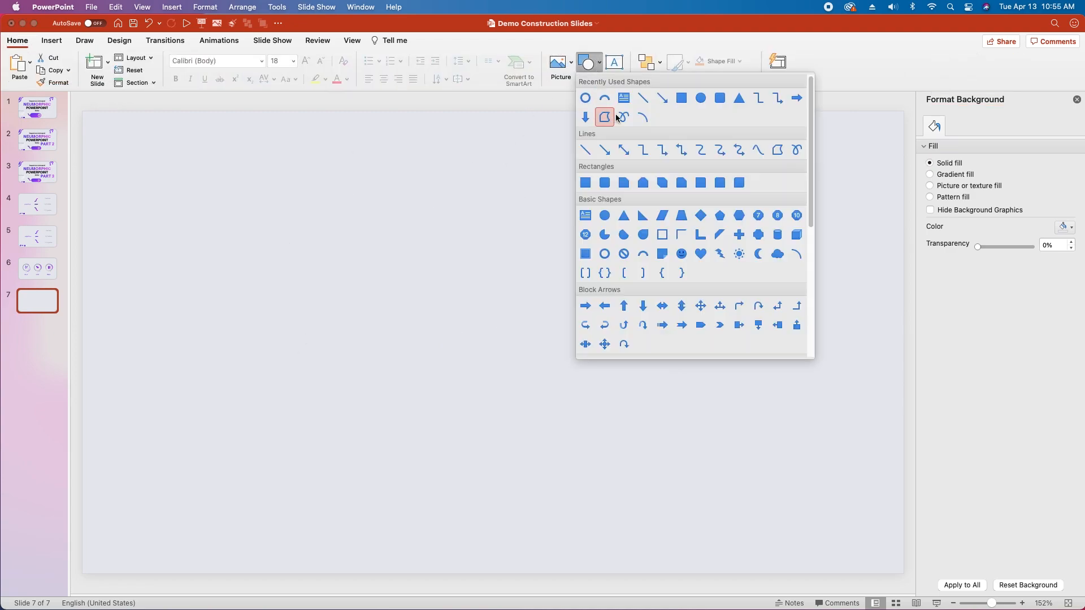
{"action": "left_click", "coordinate": [702, 100]}
{"action": "left_click_drag", "start_coordinate": [152, 227], "coordinate": [338, 377]}
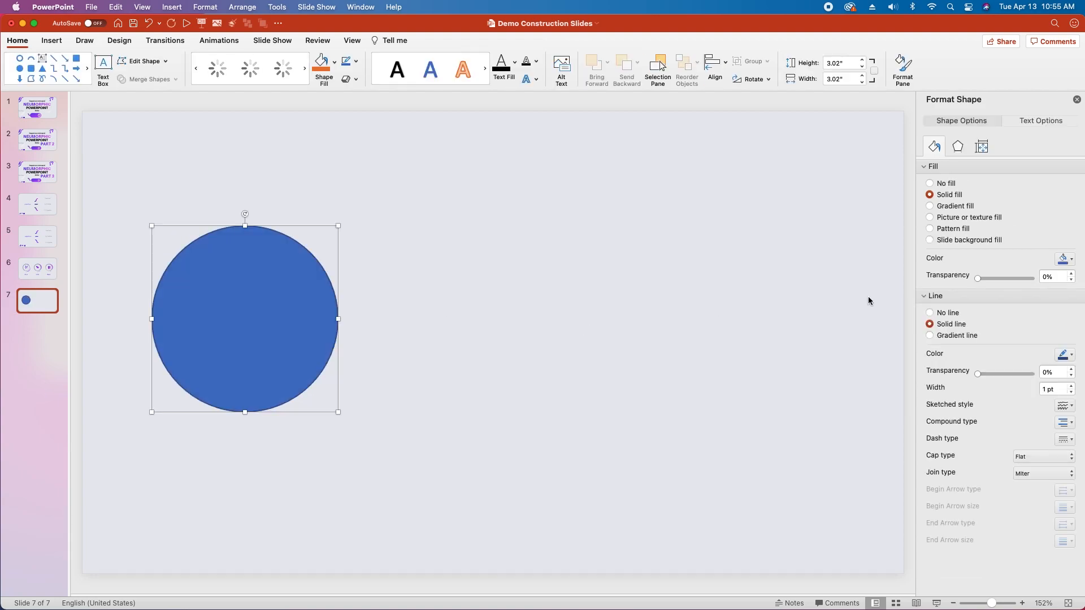
Step: Set the circle's height and width to 3.13 inches each
{"action": "left_click", "coordinate": [982, 147]}
{"action": "left_click", "coordinate": [1039, 189]}
{"action": "type", "text": "3.13\""}
{"action": "left_click", "coordinate": [1040, 203]}
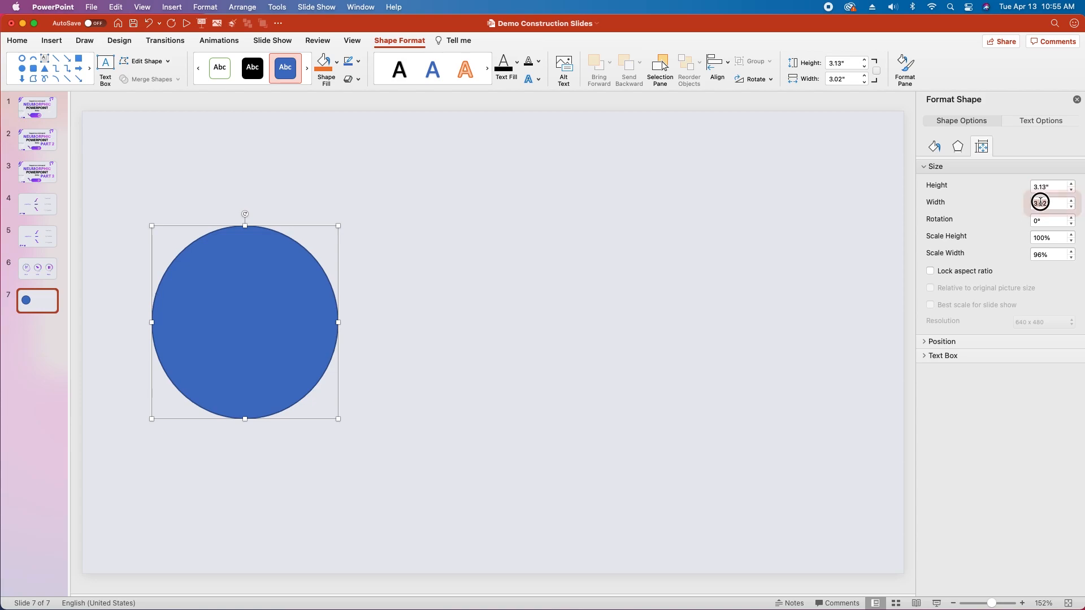
{"action": "type", "text": "3.13"}
Step: Fill the circle with the slide's light grey background colour from the recent colours and remove its outline
{"action": "left_click", "coordinate": [934, 147]}
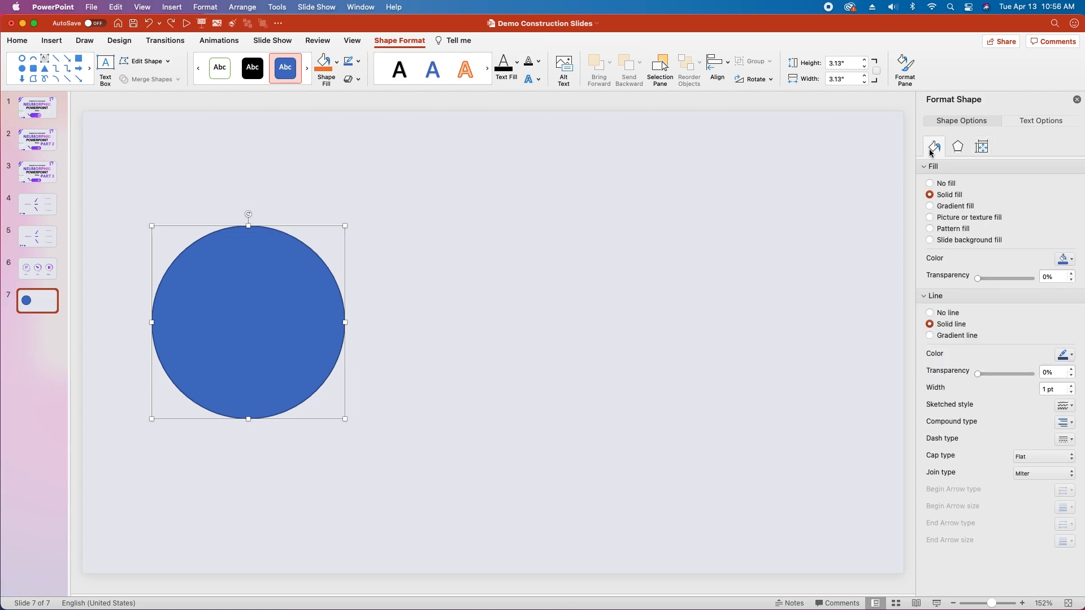
{"action": "left_click", "coordinate": [1069, 260]}
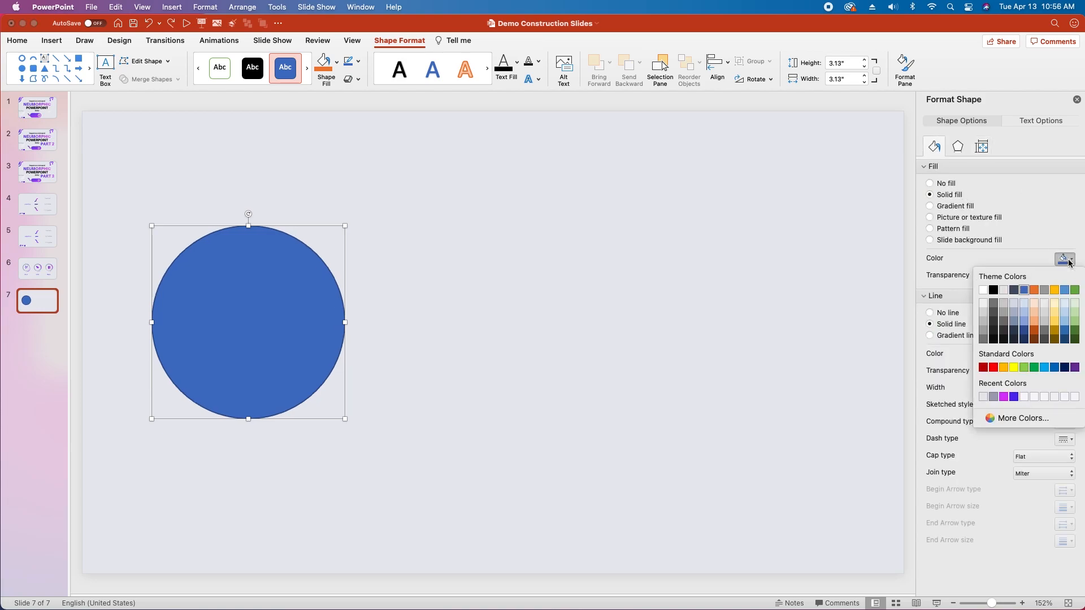
{"action": "left_click", "coordinate": [984, 398]}
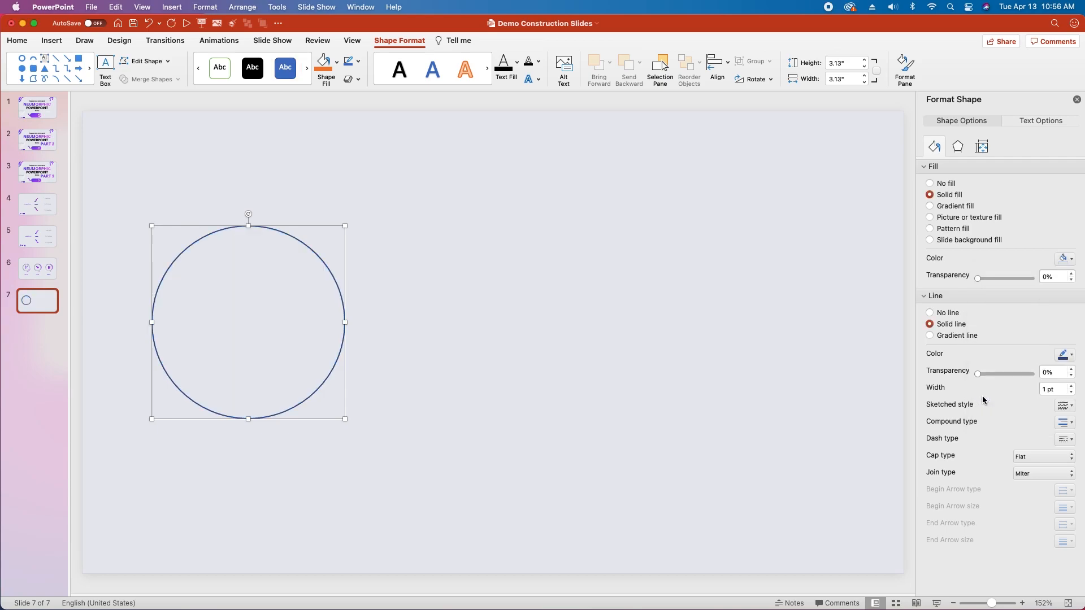
{"action": "left_click", "coordinate": [930, 312]}
Step: Give the circle an outer shadow preset offset to the bottom right and set the shadow colour to A1A5B9
{"action": "left_click", "coordinate": [959, 148]}
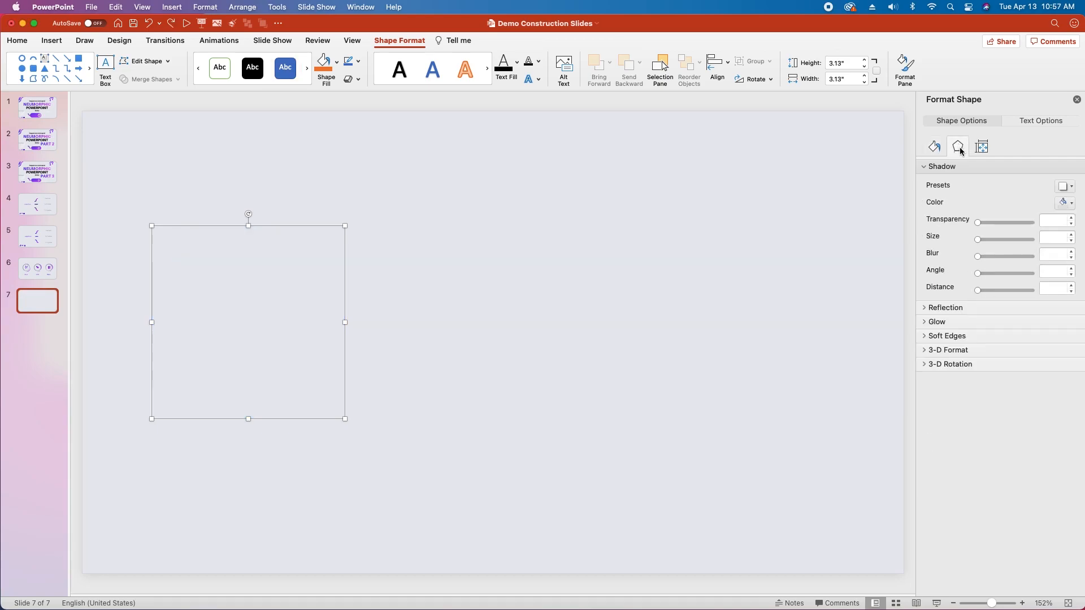
{"action": "left_click", "coordinate": [1067, 188]}
{"action": "left_click", "coordinate": [982, 277]}
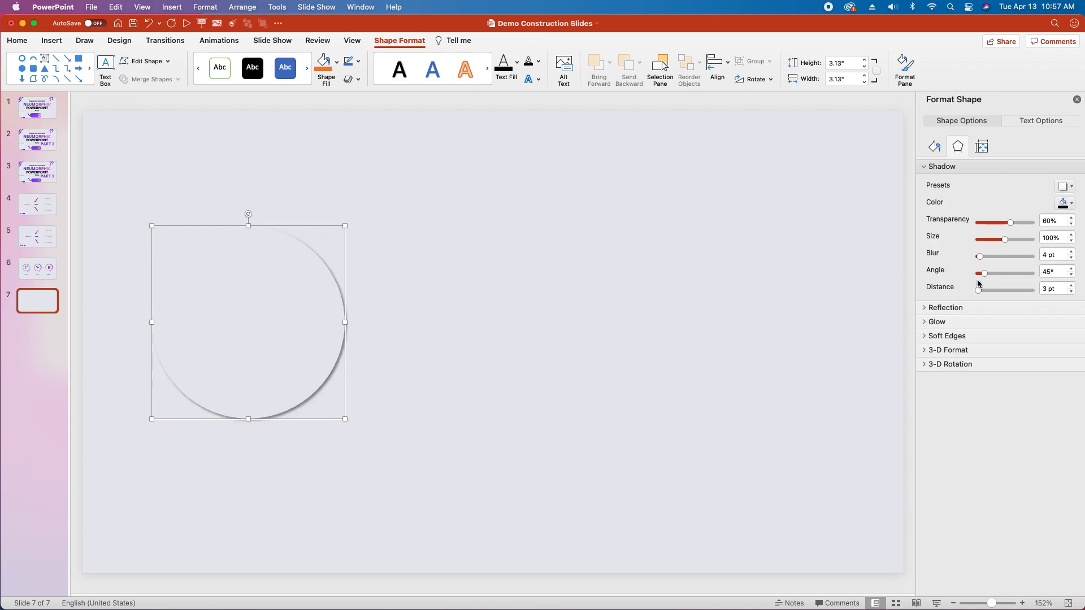
{"action": "left_click", "coordinate": [1071, 206]}
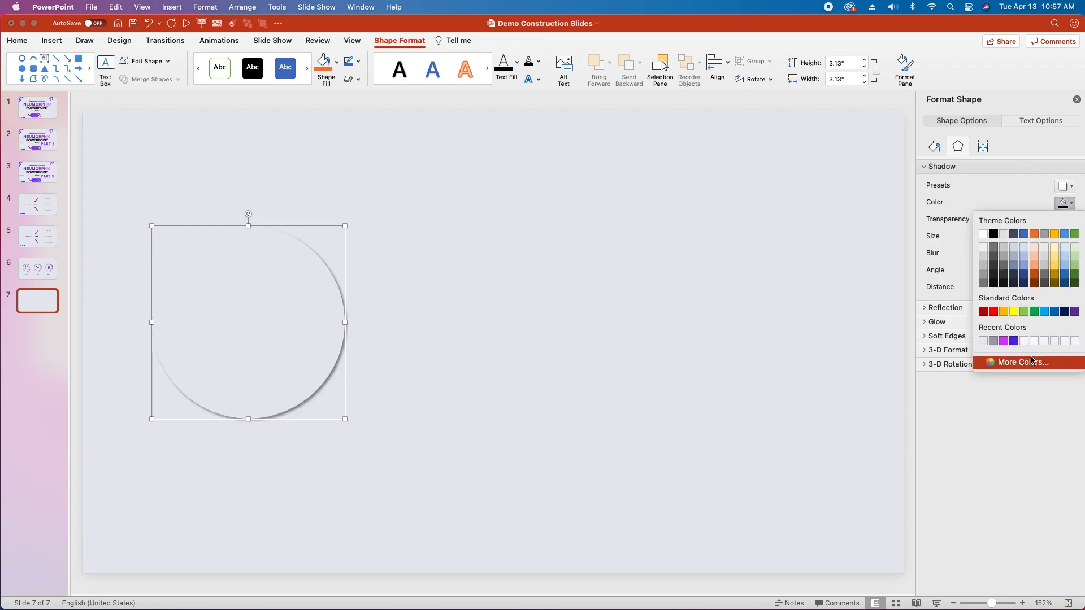
{"action": "left_click", "coordinate": [984, 362]}
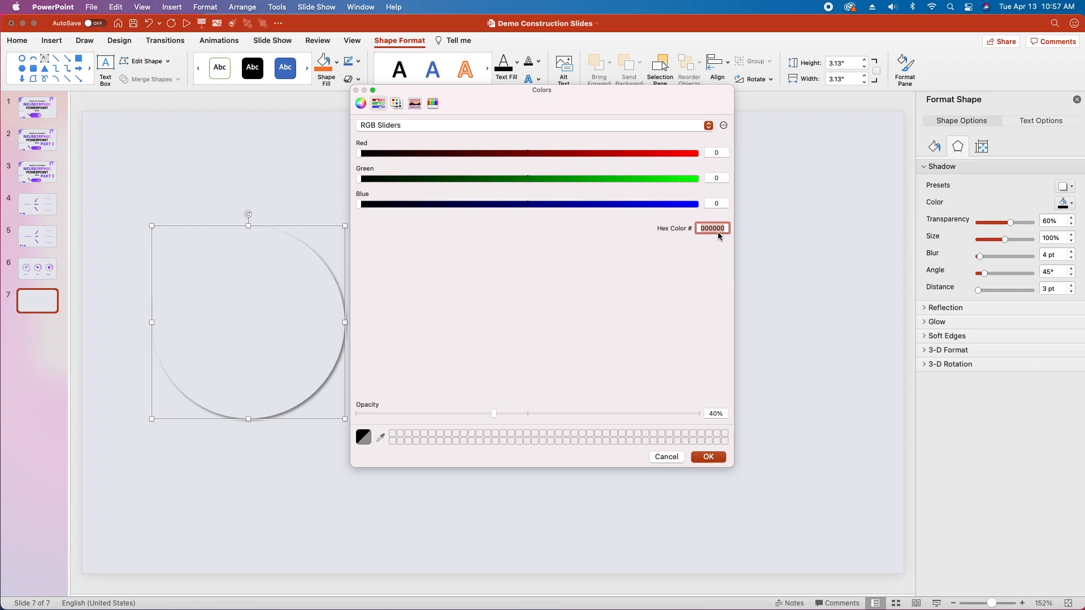
{"action": "type", "text": "A1A5B9"}
{"action": "left_click", "coordinate": [718, 455]}
Step: Set the circle's shadow blur to 20 pt and its distance to 10 pt
{"action": "left_click", "coordinate": [1045, 252]}
{"action": "type", "text": "20"}
{"action": "double_click", "coordinate": [1045, 288]}
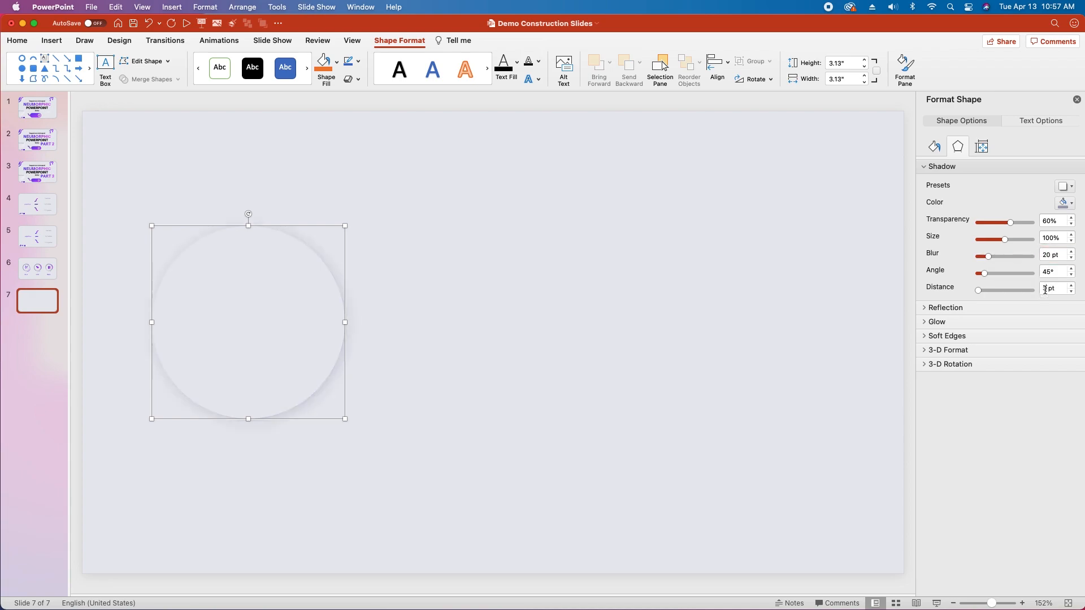
{"action": "type", "text": "10"}
{"action": "left_click", "coordinate": [619, 376]}
Step: Duplicate the circle and align both copies exactly on top of each other with Align Center and Align Middle
{"action": "left_click", "coordinate": [254, 334]}
{"action": "key", "text": "super+v"}
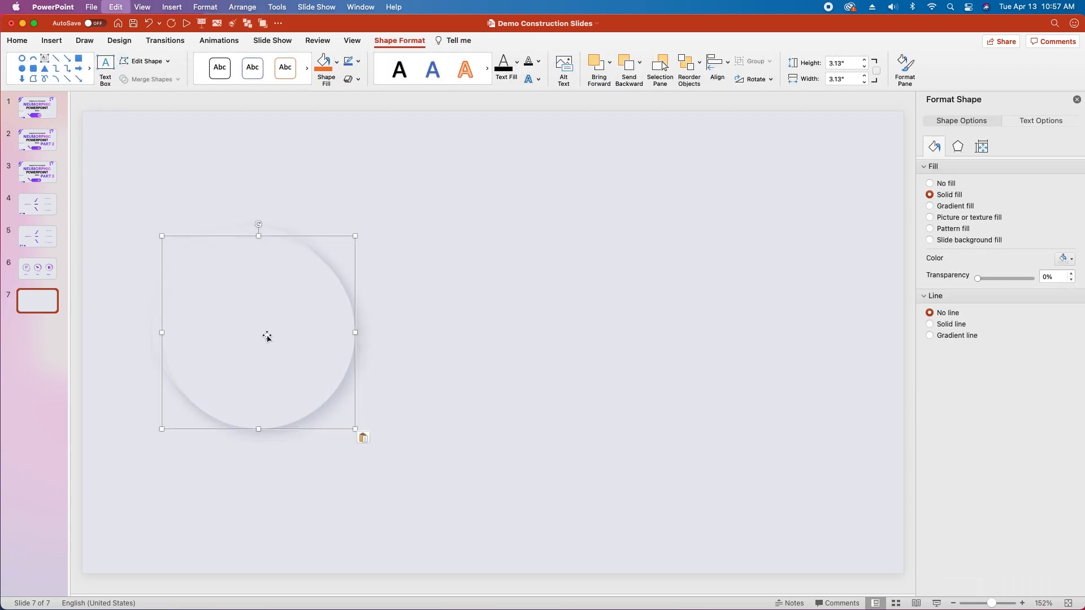
{"action": "left_click_drag", "start_coordinate": [463, 171], "coordinate": [134, 489]}
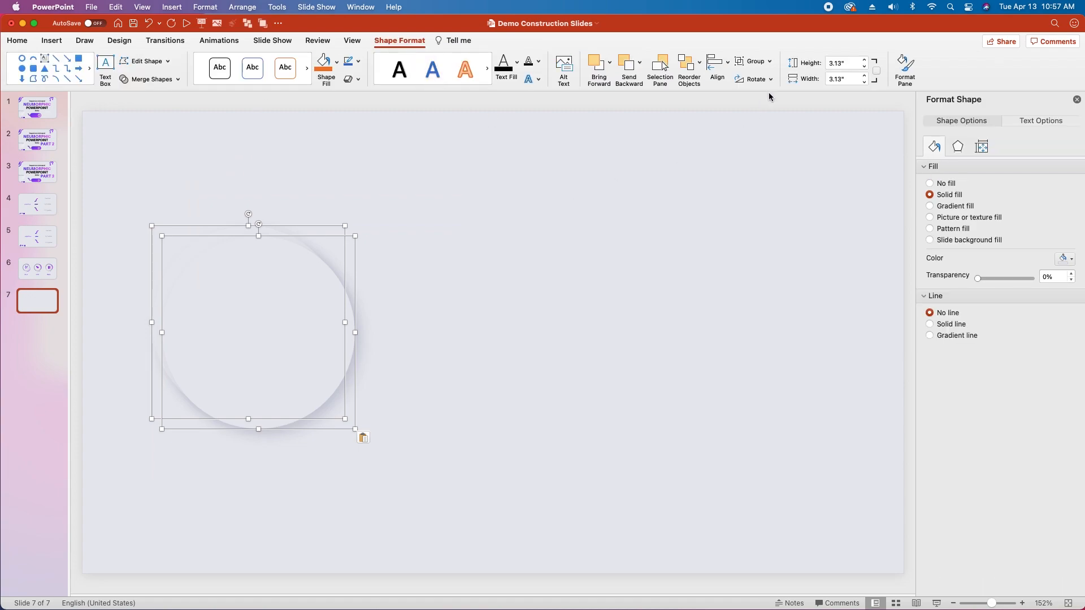
{"action": "left_click", "coordinate": [724, 63]}
{"action": "left_click", "coordinate": [755, 107]}
{"action": "left_click", "coordinate": [723, 79]}
{"action": "left_click", "coordinate": [751, 169]}
{"action": "left_click", "coordinate": [402, 345]}
Step: Set the top circle's shadow colour to FCFCFC and change its angle so it falls toward the circle's upper left
{"action": "left_click", "coordinate": [279, 342]}
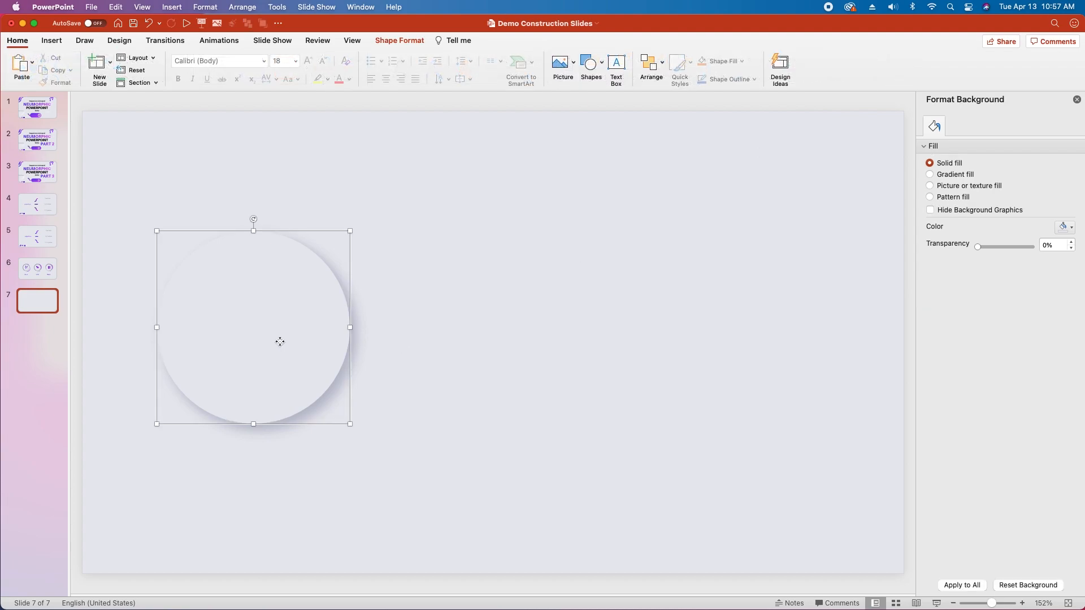
{"action": "left_click", "coordinate": [959, 148]}
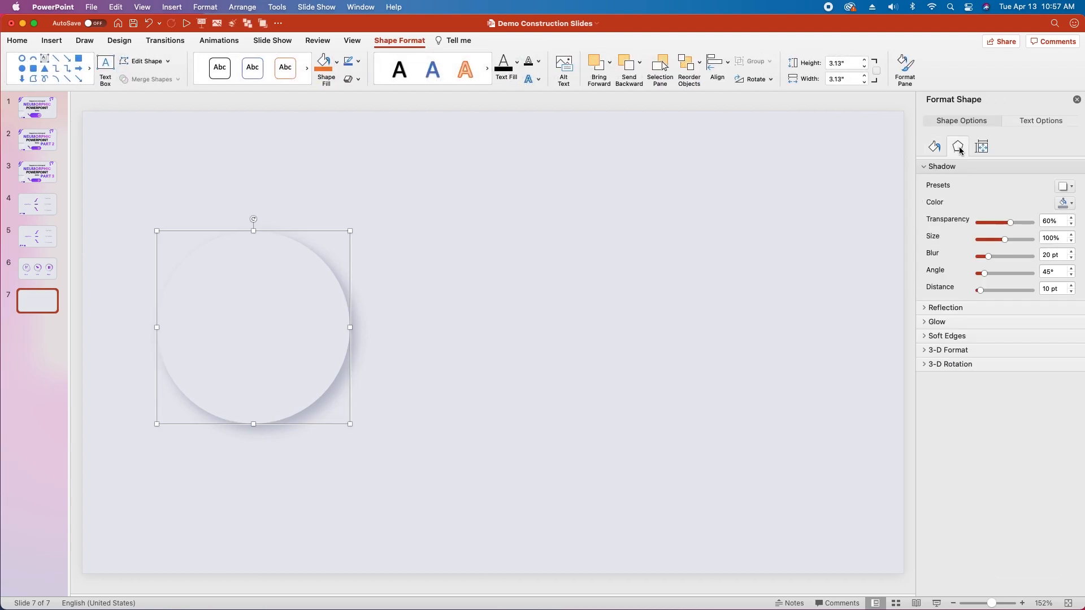
{"action": "left_click", "coordinate": [1071, 204]}
{"action": "left_click", "coordinate": [1017, 363]}
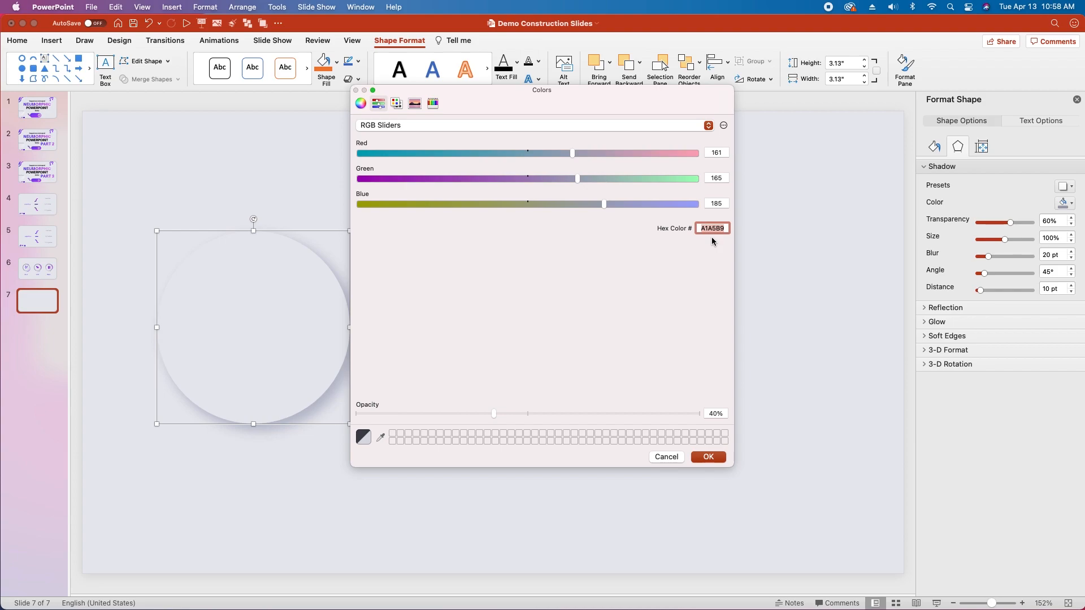
{"action": "type", "text": "FCFCFC"}
{"action": "left_click", "coordinate": [709, 457]}
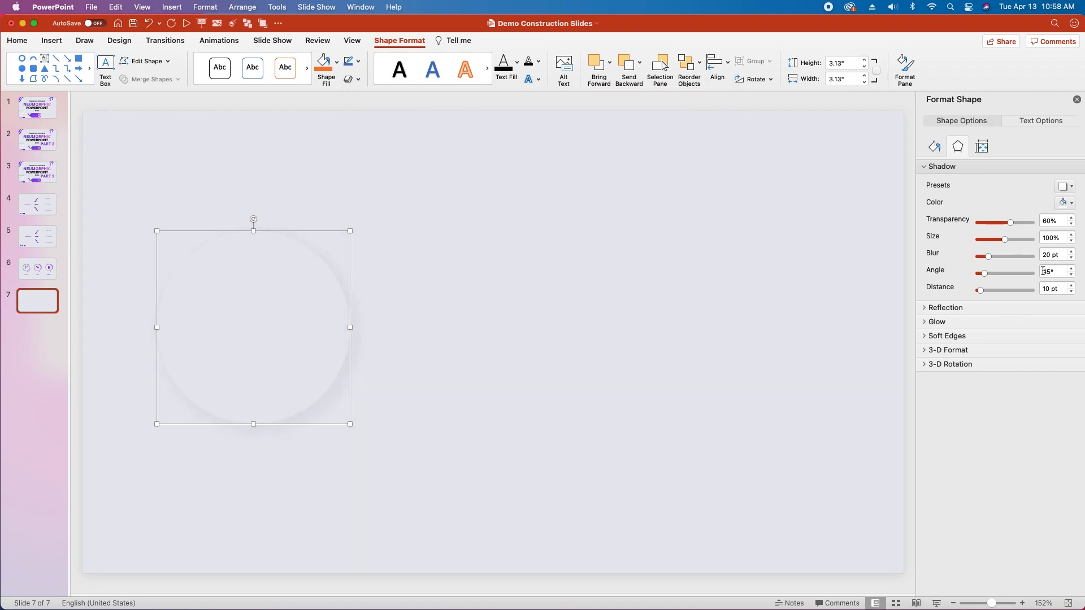
{"action": "double_click", "coordinate": [1045, 271]}
{"action": "key", "text": "Return"}
{"action": "left_click", "coordinate": [494, 329]}
Step: Group the two stacked circles and rename the group in the Selection Pane
{"action": "left_click", "coordinate": [300, 305]}
{"action": "left_click_drag", "start_coordinate": [467, 175], "coordinate": [141, 463]}
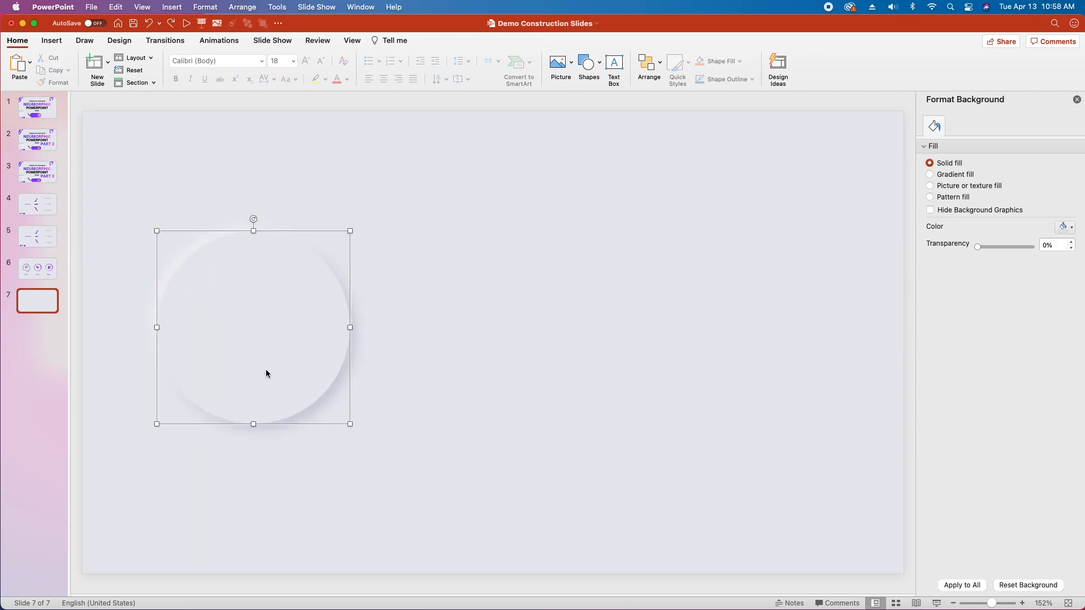
{"action": "left_click", "coordinate": [266, 373]}
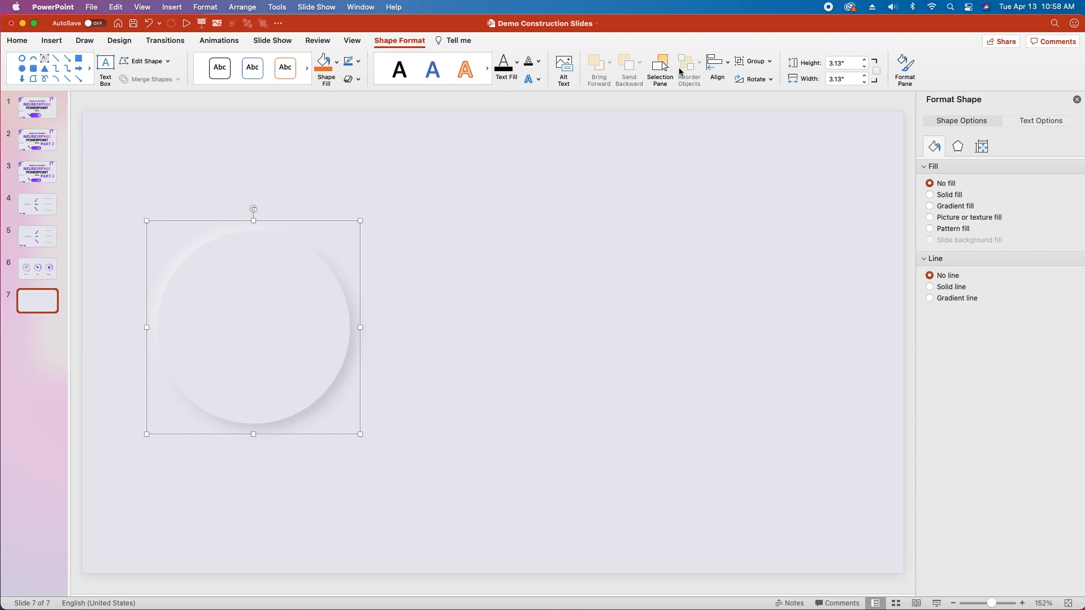
{"action": "left_click", "coordinate": [662, 67]}
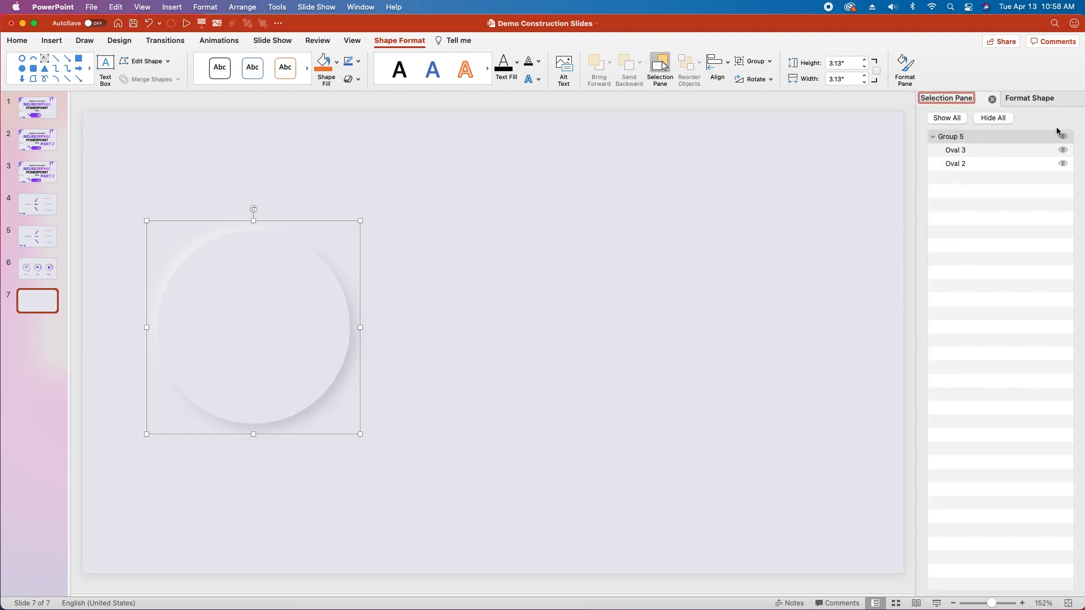
{"action": "double_click", "coordinate": [956, 136]}
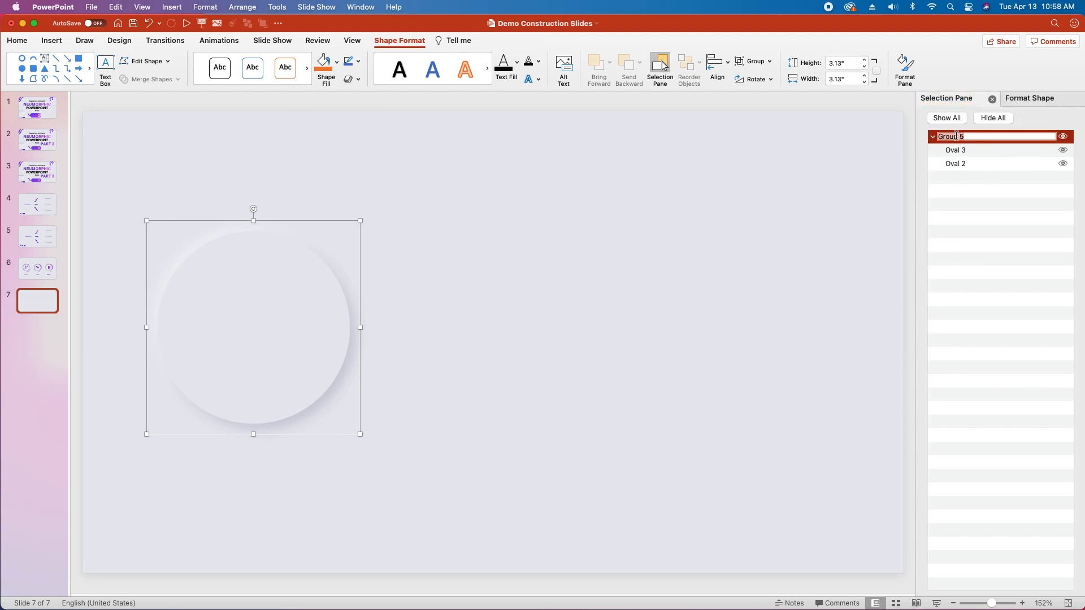
{"action": "type", "text": "B"}
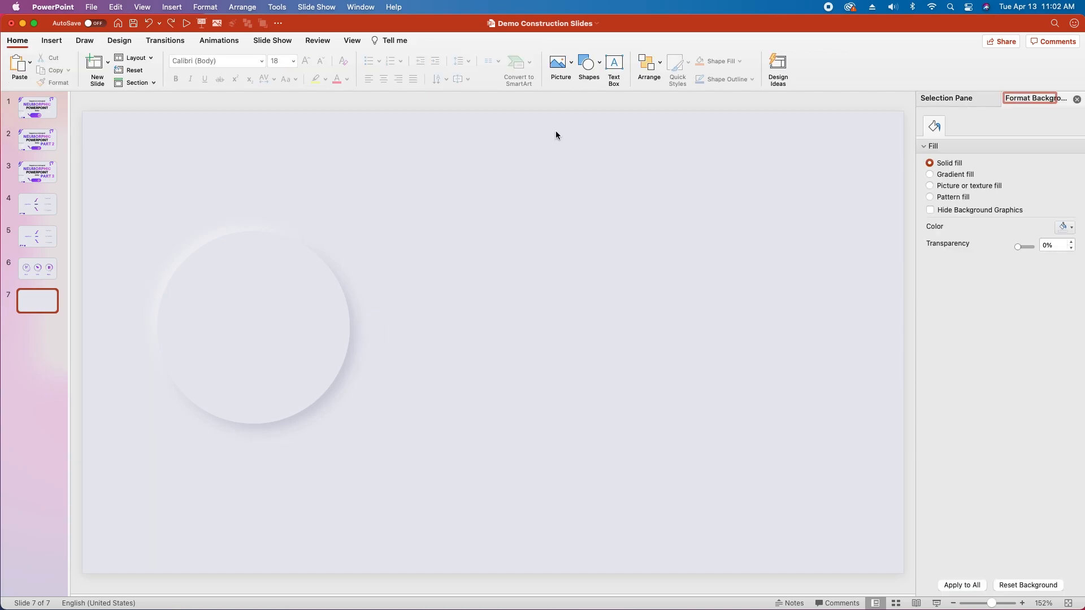
Step: Draw a donut shape about 2.67 inches in diameter over the grouped circle
{"action": "left_click", "coordinate": [588, 62]}
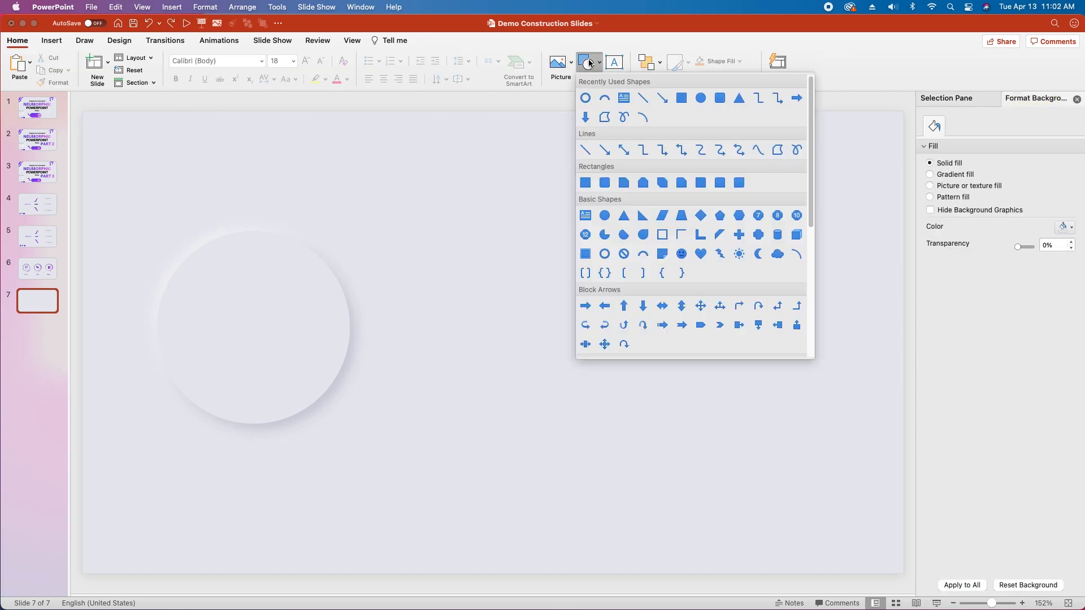
{"action": "left_click", "coordinate": [586, 98]}
{"action": "left_click_drag", "start_coordinate": [195, 260], "coordinate": [361, 409]}
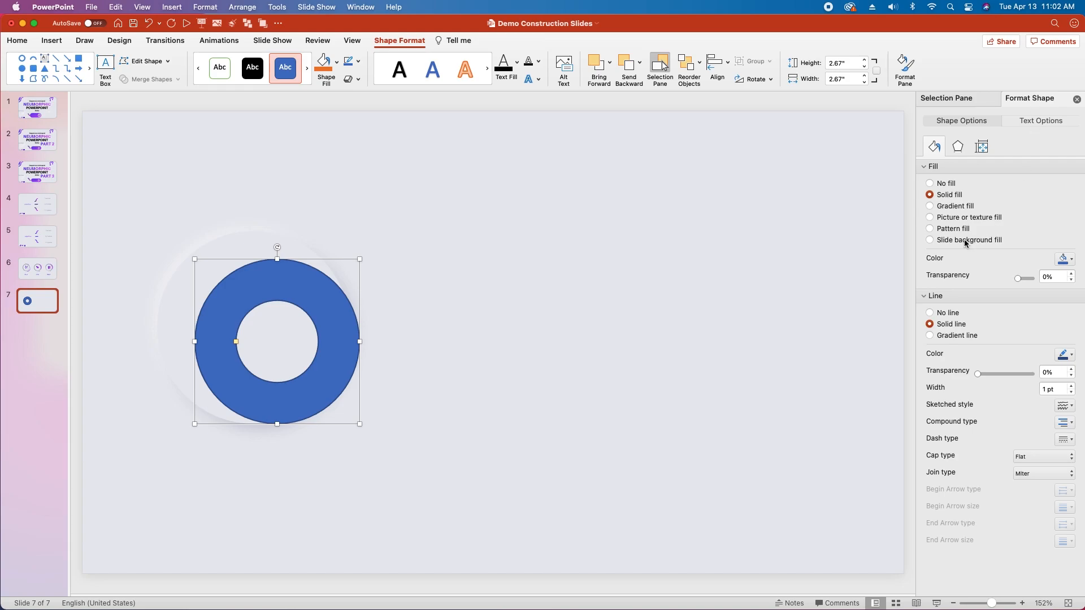
Step: Fill the donut with the grey-blue recent colour and remove its outline
{"action": "left_click", "coordinate": [1073, 261]}
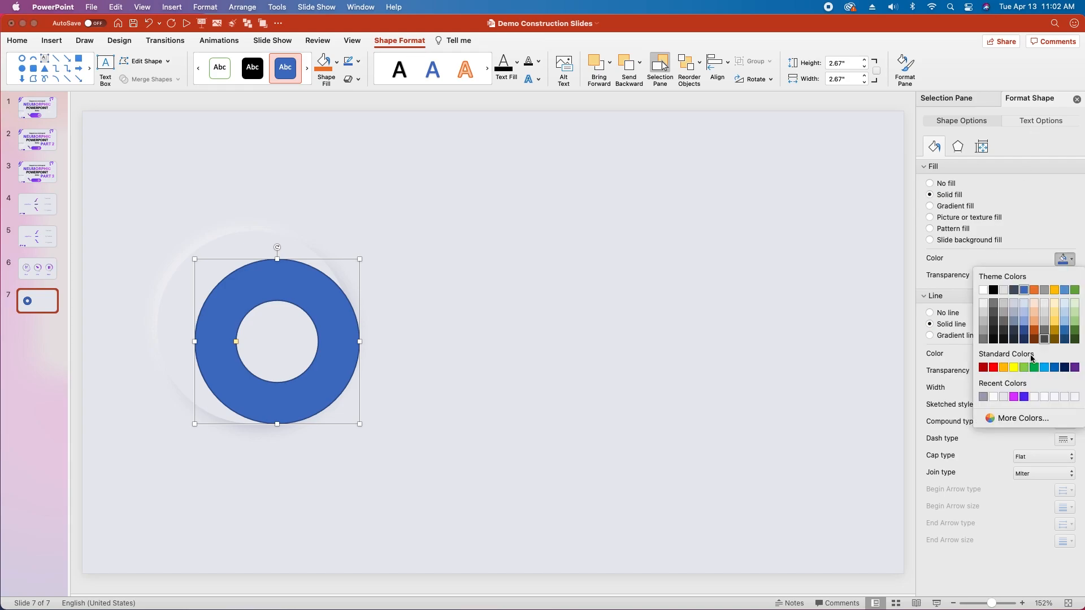
{"action": "left_click", "coordinate": [984, 397]}
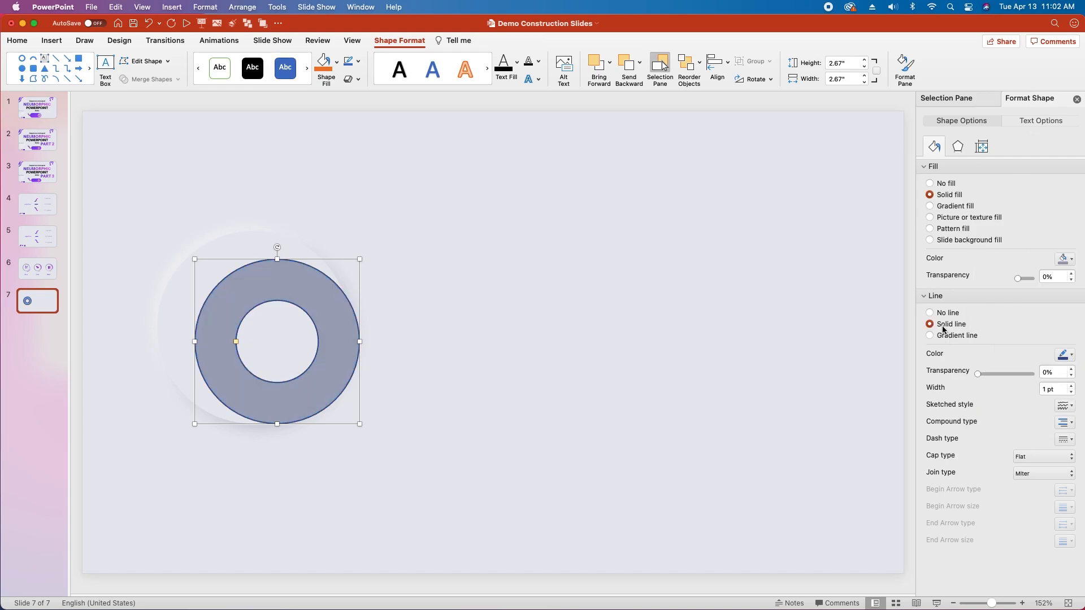
{"action": "left_click", "coordinate": [929, 313]}
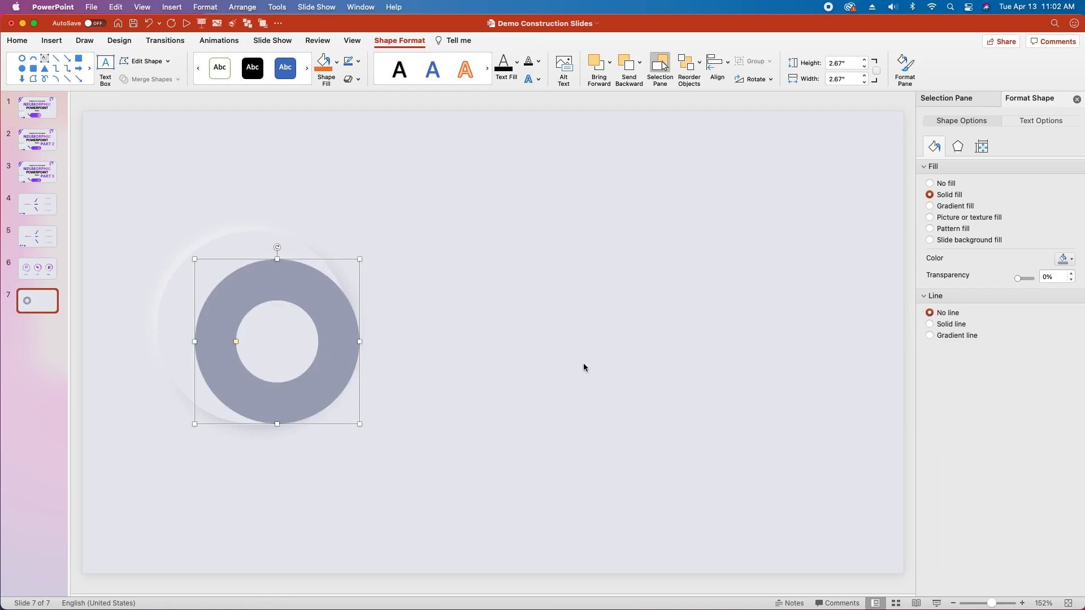
Step: Resize the donut to a slightly smaller, equal height and width
{"action": "left_click", "coordinate": [982, 148]}
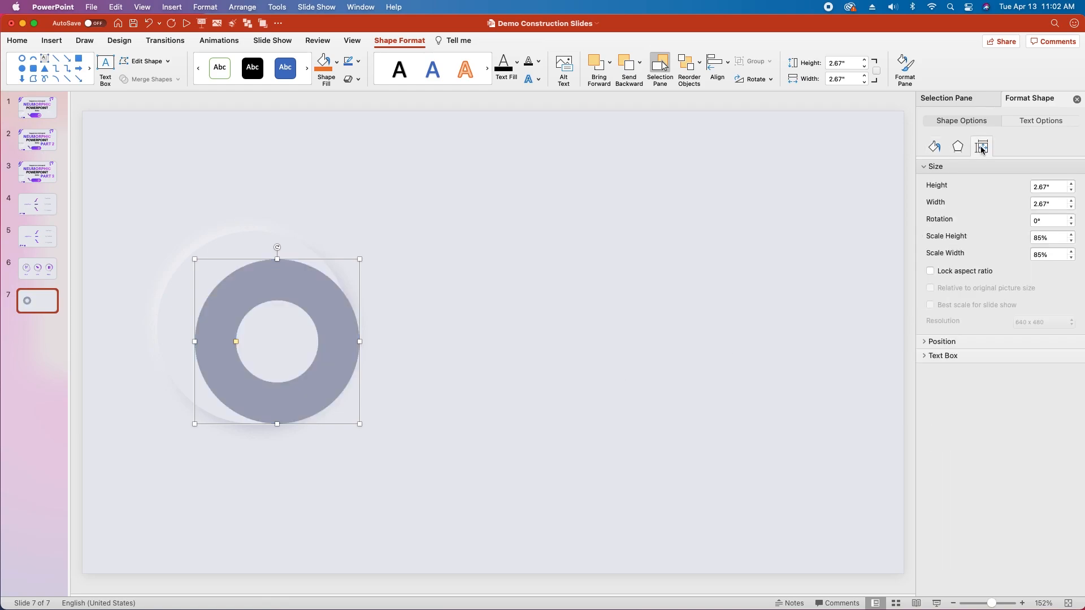
{"action": "left_click", "coordinate": [1038, 188]}
{"action": "type", "text": "2"}
{"action": "key", "text": "Tab"}
{"action": "type", "text": "2"}
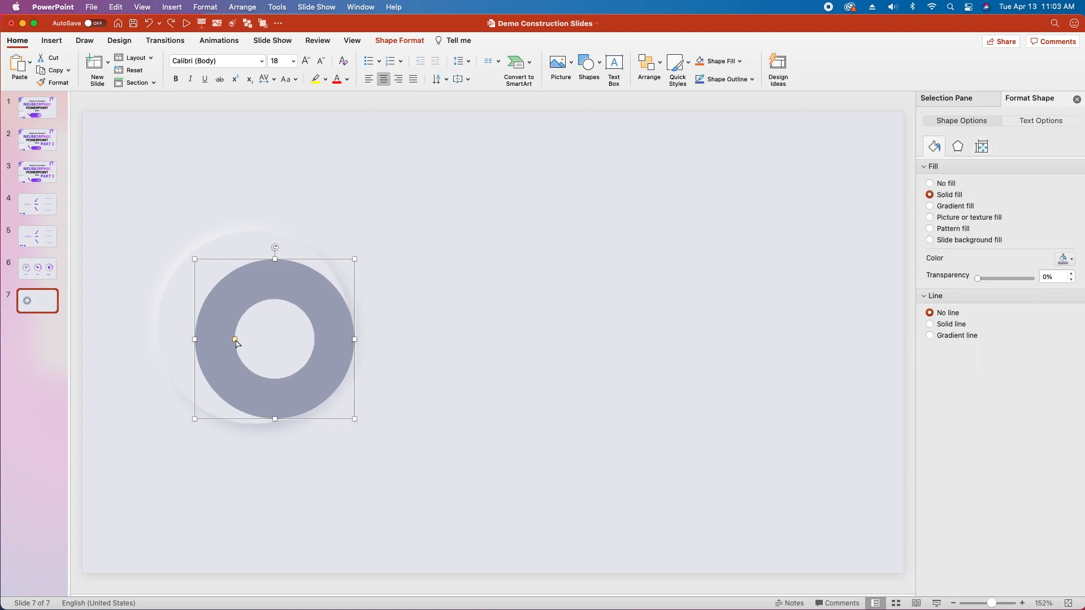
Step: Thin the donut into a narrow ring and move it to the middle of the grouped circle
{"action": "left_click_drag", "start_coordinate": [236, 340], "coordinate": [208, 340]}
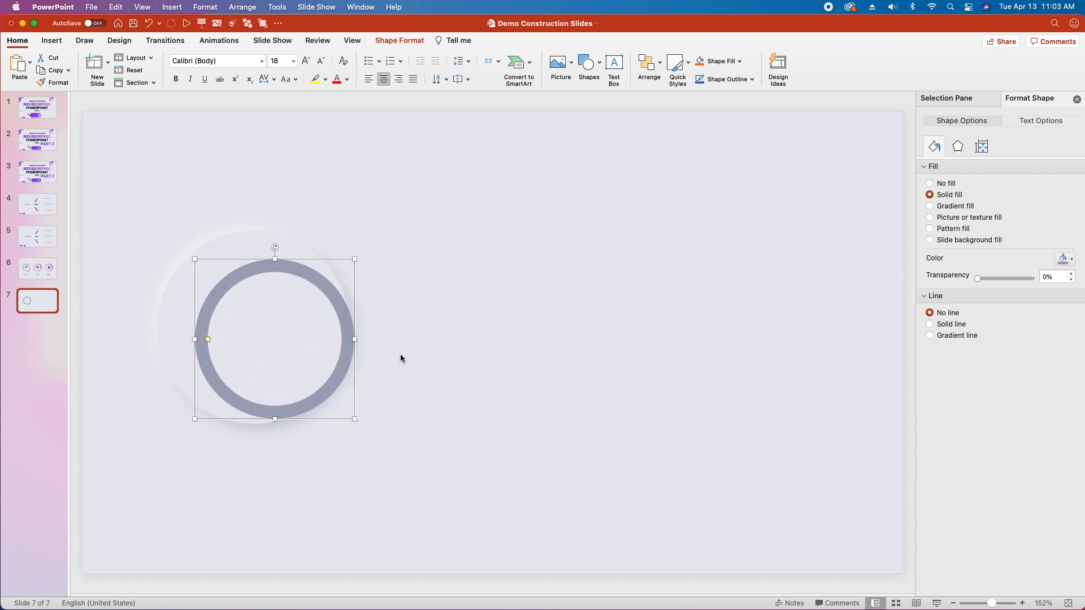
{"action": "left_click_drag", "start_coordinate": [341, 307], "coordinate": [319, 296]}
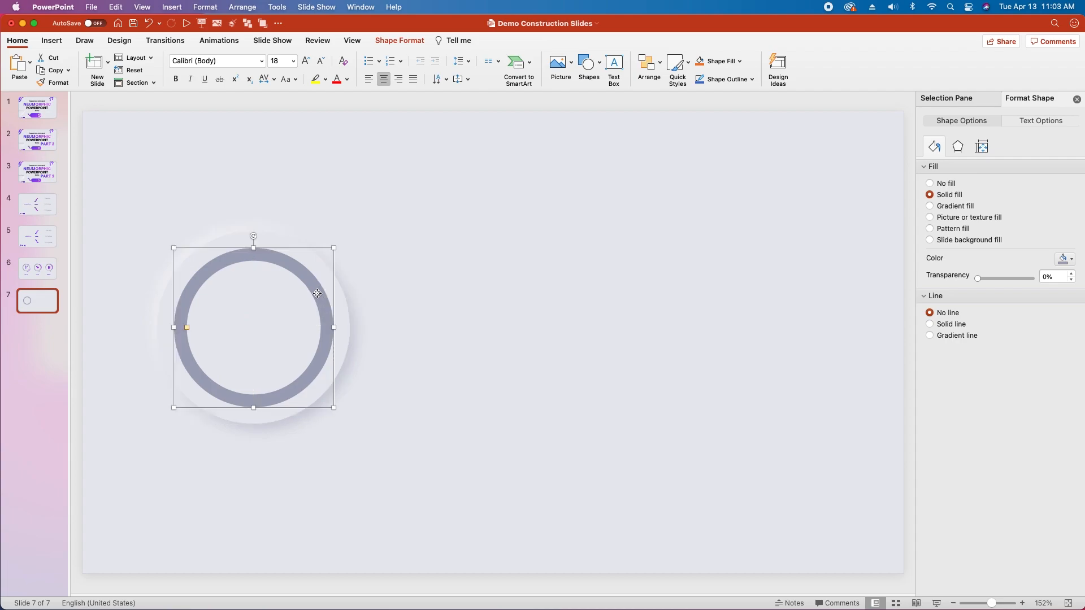
{"action": "left_click", "coordinate": [387, 199]}
Step: Align the grey-blue ring and the grouped circle to each other's horizontal center and vertical middle
{"action": "left_click", "coordinate": [240, 392]}
{"action": "left_click_drag", "start_coordinate": [417, 177], "coordinate": [123, 482]}
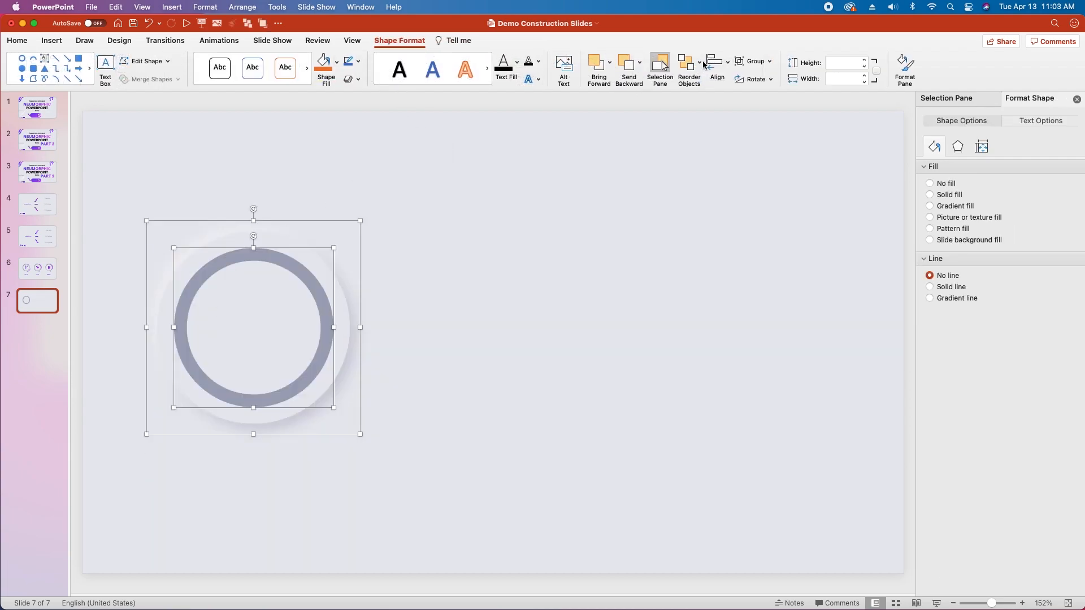
{"action": "left_click", "coordinate": [717, 61]}
{"action": "left_click", "coordinate": [742, 113]}
{"action": "left_click", "coordinate": [717, 61]}
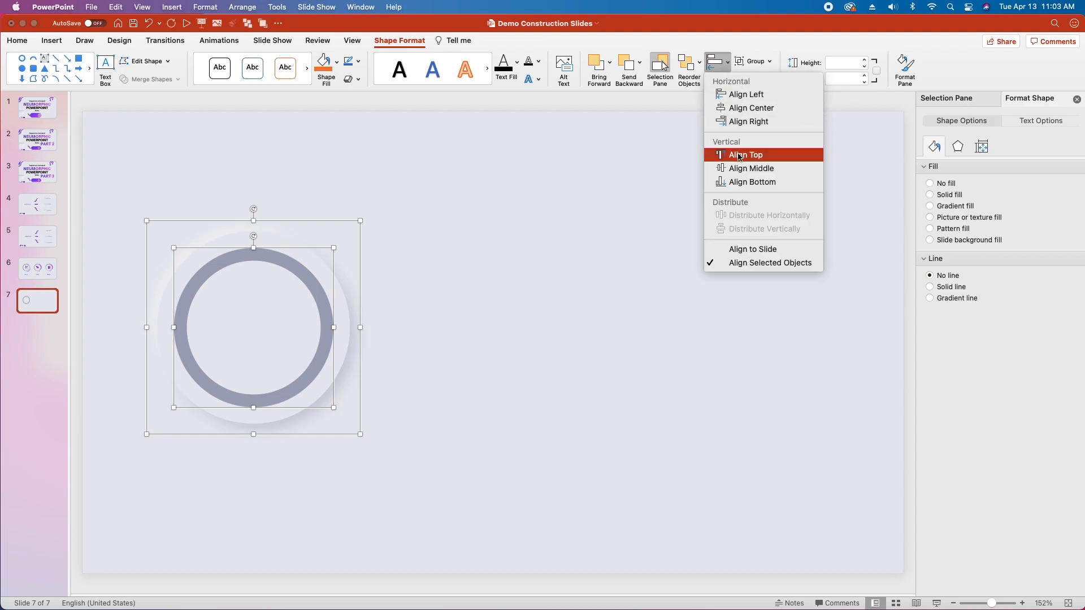
{"action": "left_click", "coordinate": [751, 168]}
{"action": "left_click", "coordinate": [494, 315]}
Step: Rename the grey-blue donut as Dark Gray Base
{"action": "left_click", "coordinate": [314, 372]}
{"action": "left_click", "coordinate": [961, 98]}
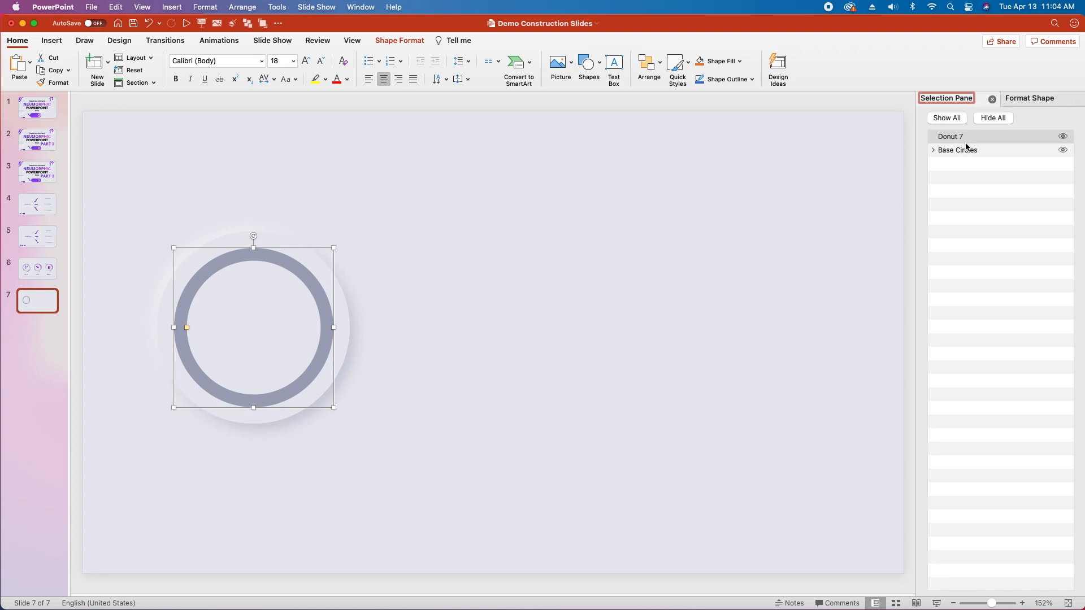
{"action": "left_click", "coordinate": [955, 137]}
{"action": "left_click", "coordinate": [954, 137]}
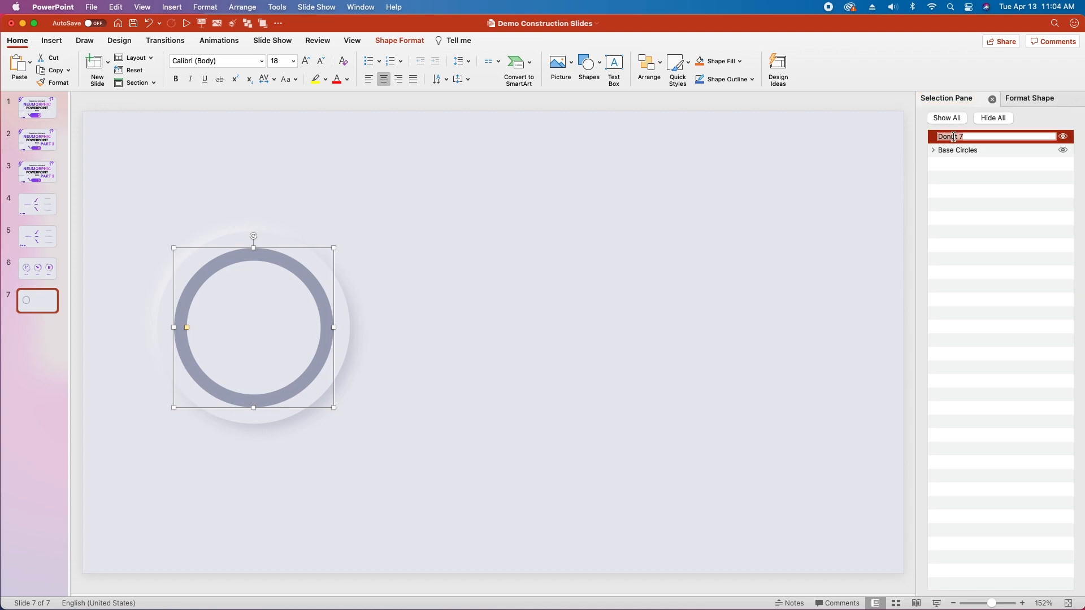
{"action": "type", "text": "Dark Gray Base"}
{"action": "key", "text": "Return"}
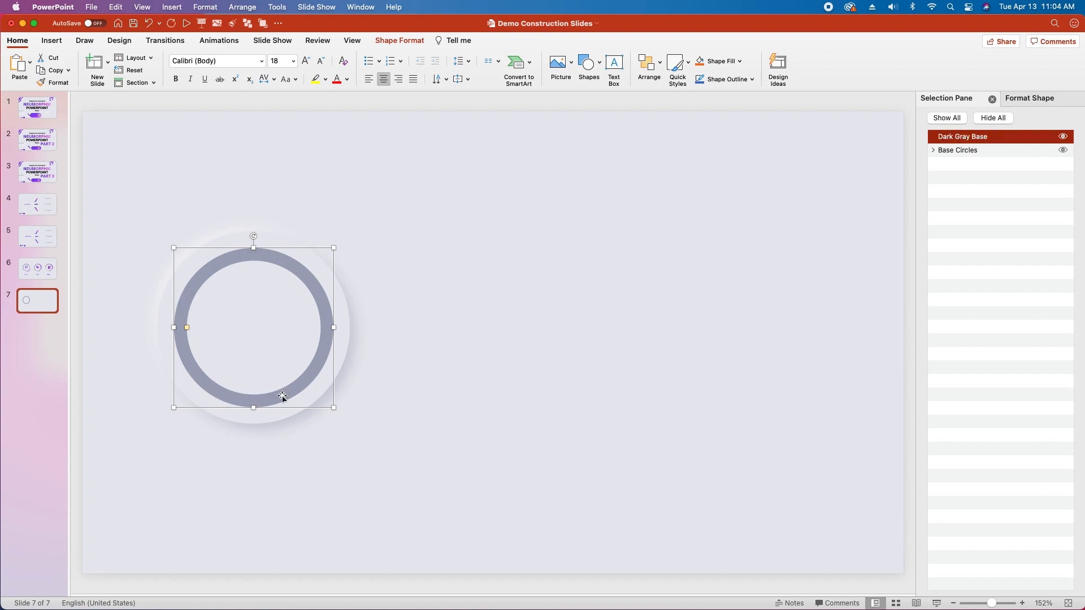
Step: Make a copy of the grey-blue ring and place it exactly over the original
{"action": "key", "text": "super+v"}
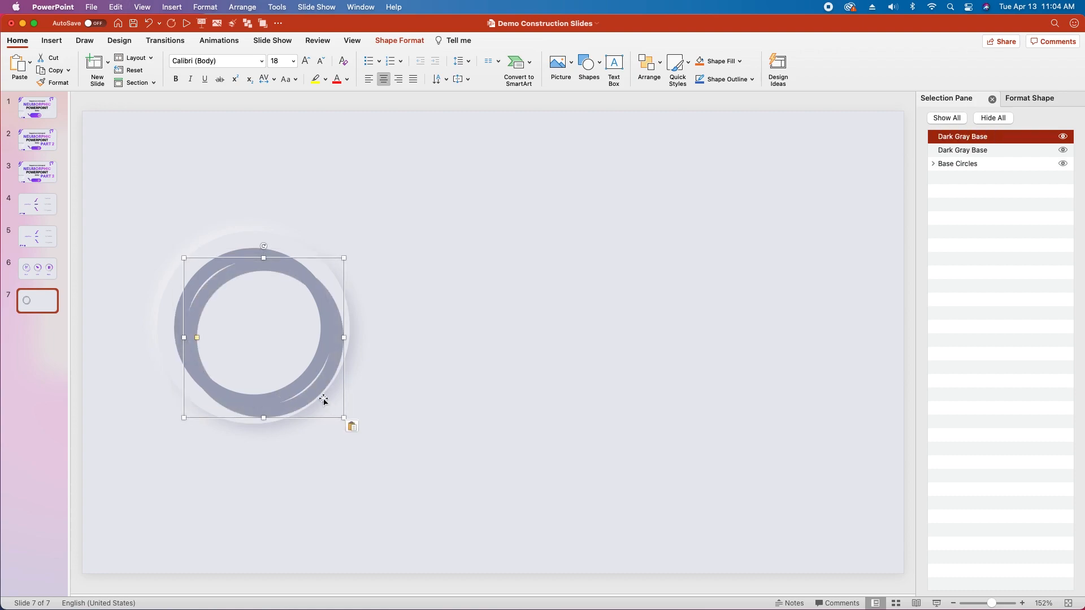
{"action": "left_click", "coordinate": [302, 400]}
{"action": "left_click_drag", "start_coordinate": [302, 400], "coordinate": [291, 391]}
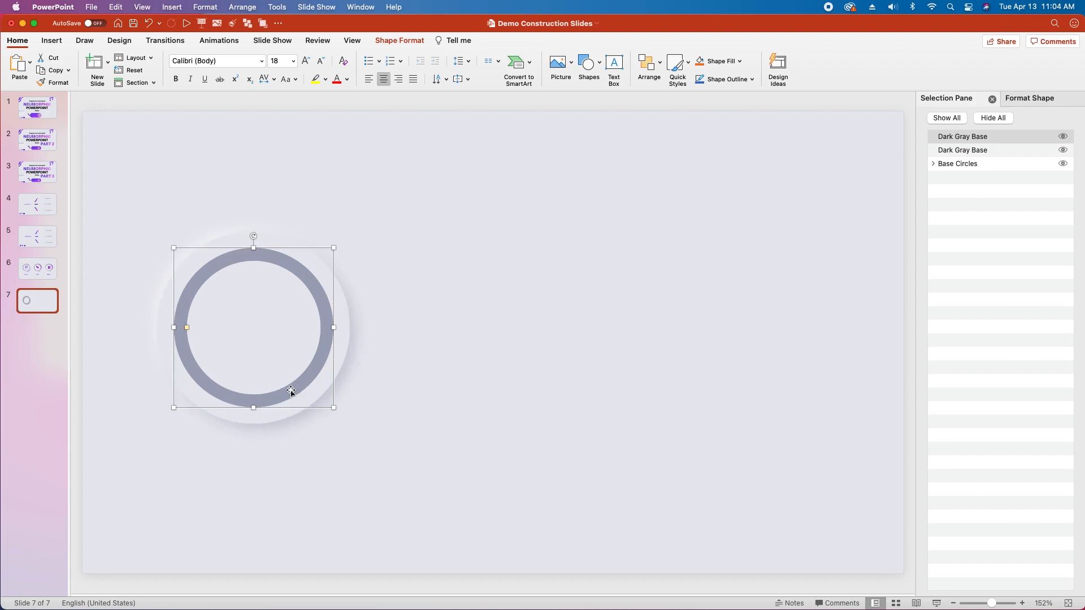
Step: Rename the copied ring as Dark Gray Top
{"action": "left_click", "coordinate": [967, 136]}
{"action": "left_click", "coordinate": [967, 135]}
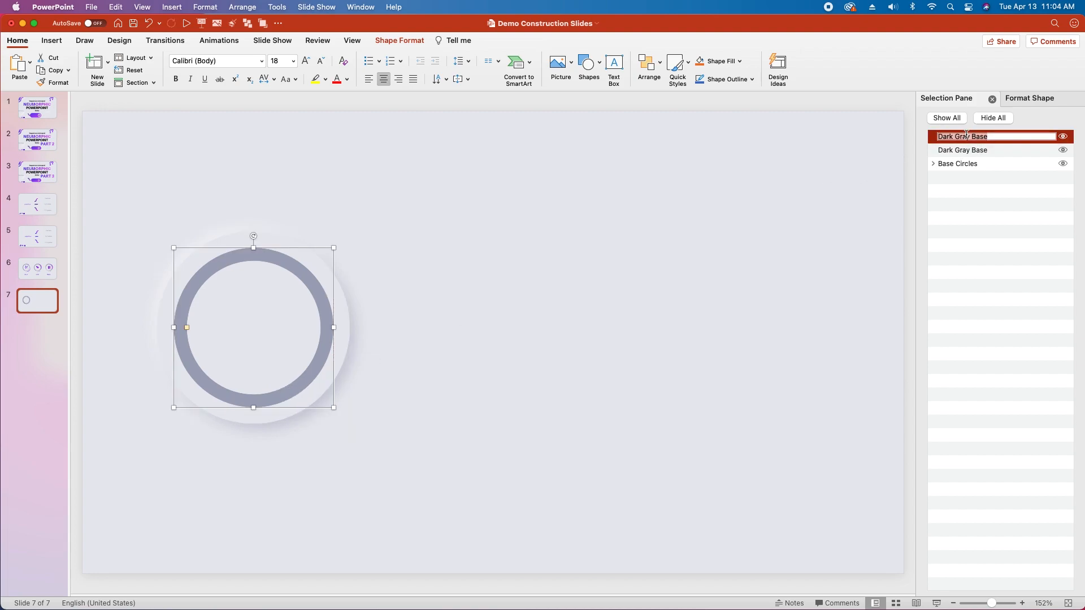
{"action": "type", "text": "D"}
{"action": "type", "text": "ark Gray Top"}
{"action": "left_click", "coordinate": [451, 262]}
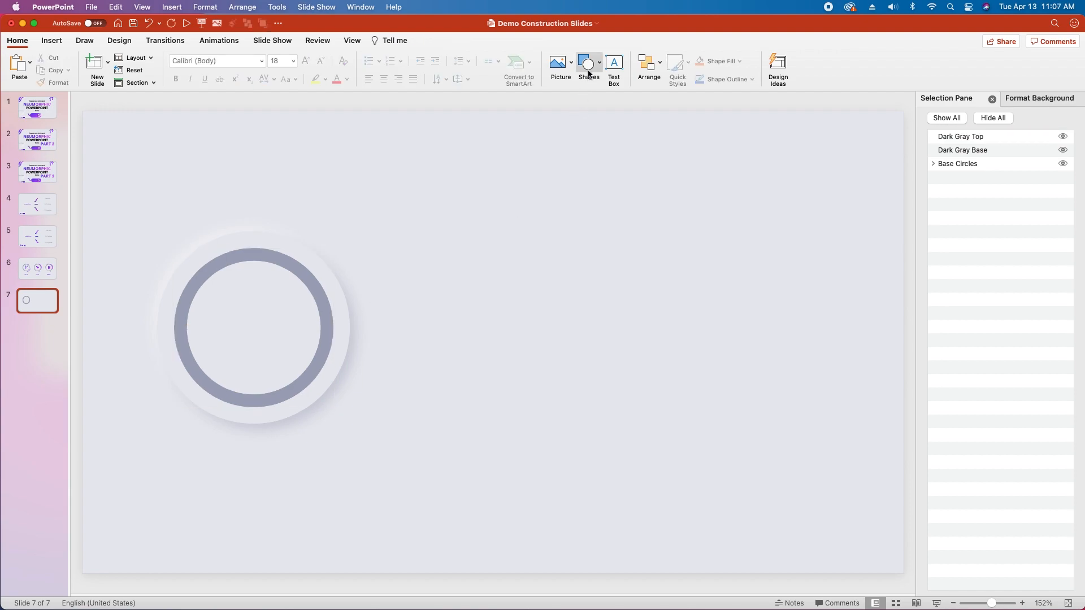
Step: Draw a donut shape about 3.13 inches in diameter over the grouped circle
{"action": "left_click", "coordinate": [589, 73]}
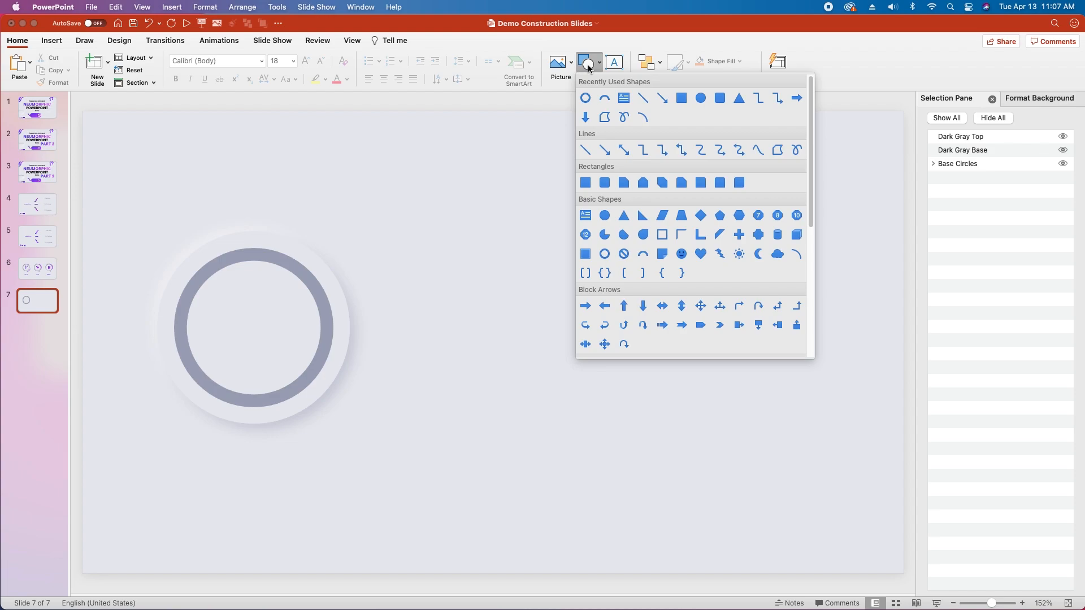
{"action": "left_click", "coordinate": [584, 99]}
{"action": "left_click_drag", "start_coordinate": [157, 248], "coordinate": [351, 425]}
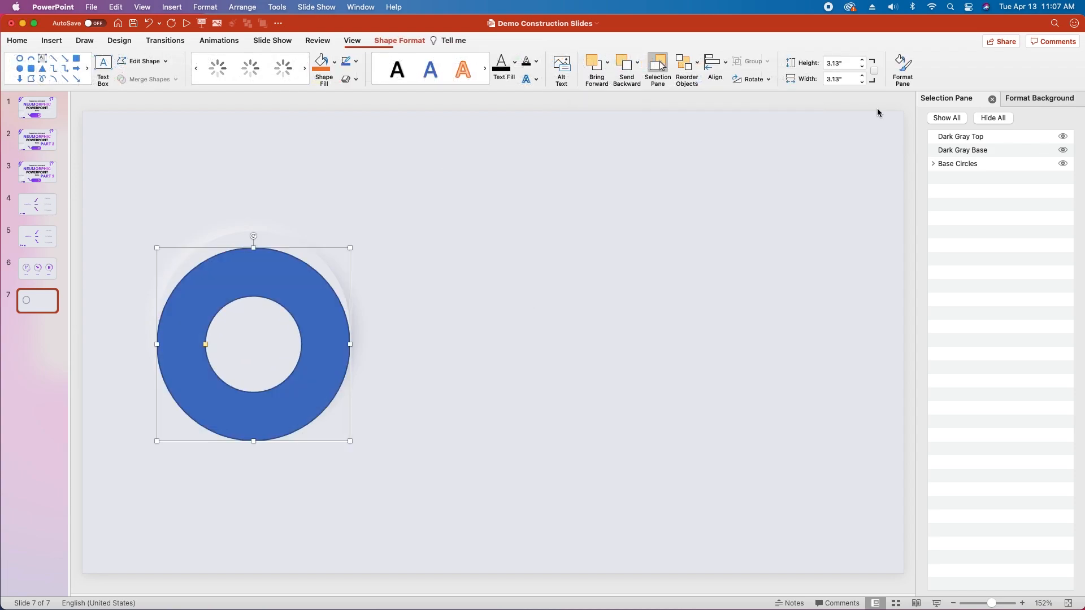
Step: Fill the new donut with the light recent colour matching the slide background and remove its outline
{"action": "left_click", "coordinate": [1018, 100]}
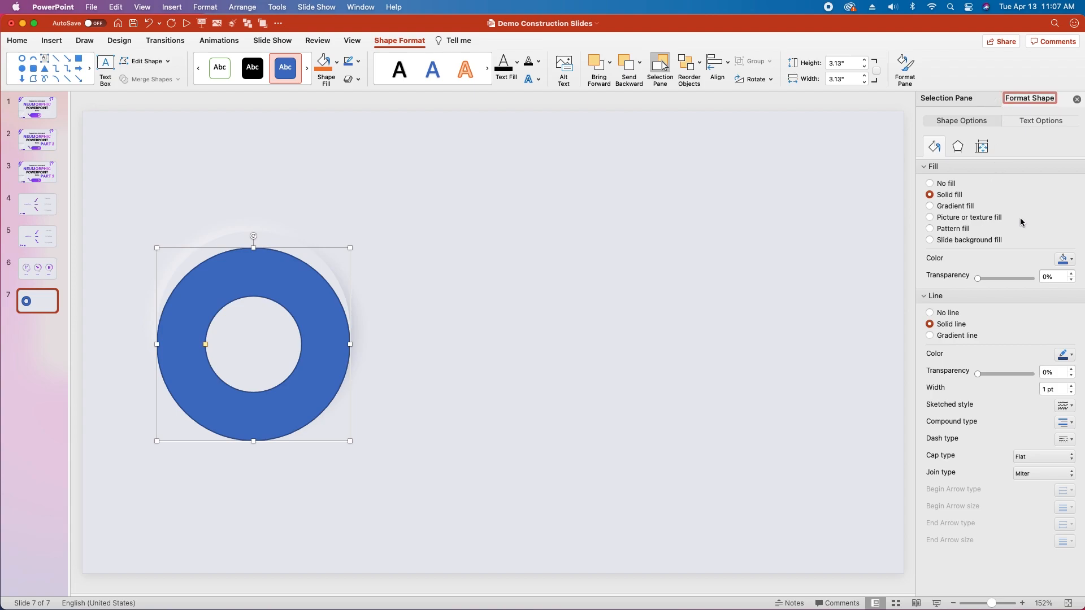
{"action": "left_click", "coordinate": [1068, 260]}
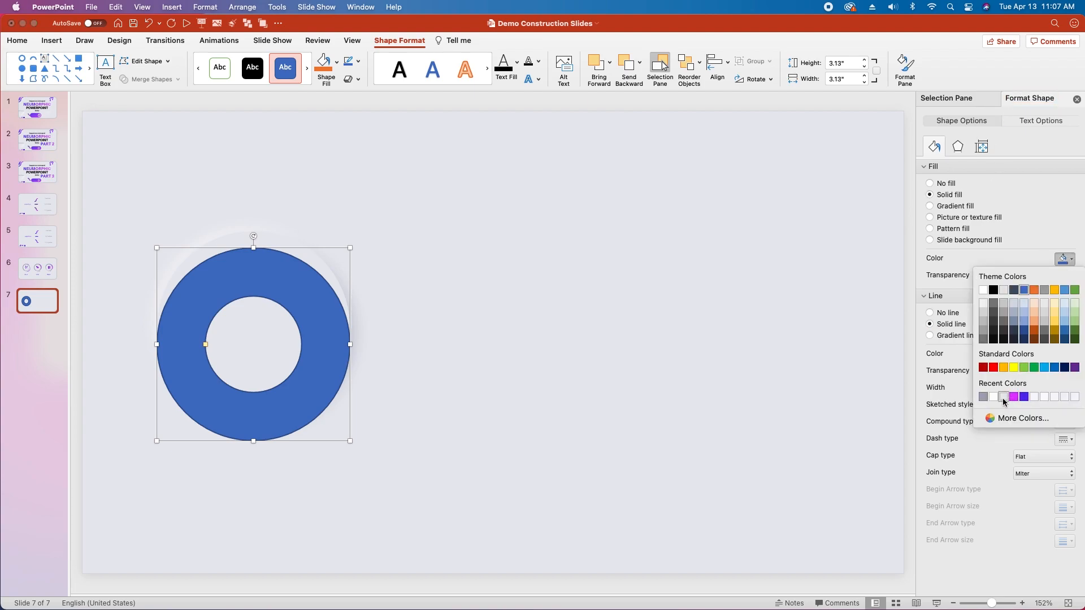
{"action": "left_click", "coordinate": [1004, 397]}
{"action": "left_click", "coordinate": [930, 313]}
Step: Move the light donut onto the base circle and thin it until its inner edge meets the dark ring's outer edge
{"action": "left_click", "coordinate": [982, 147]}
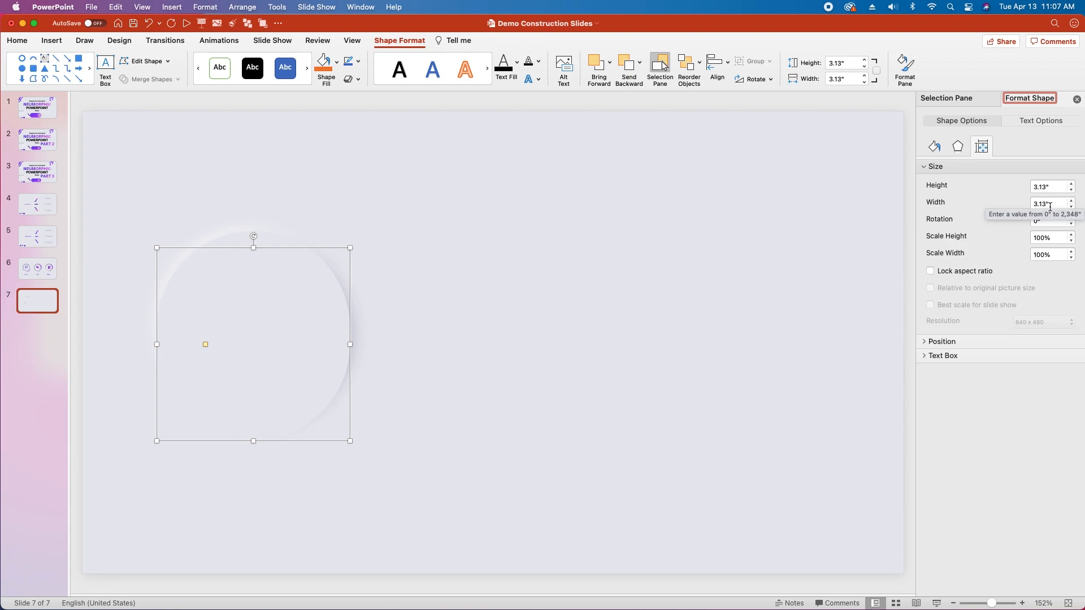
{"action": "left_click_drag", "start_coordinate": [300, 416], "coordinate": [299, 400]}
{"action": "left_click_drag", "start_coordinate": [206, 327], "coordinate": [175, 332]}
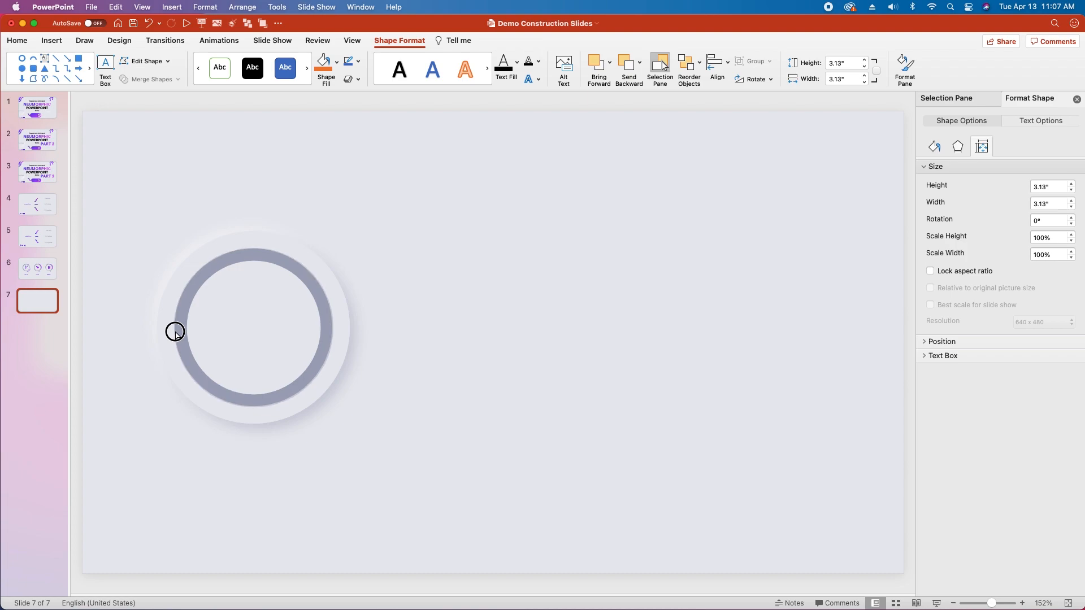
{"action": "left_click", "coordinate": [175, 332]}
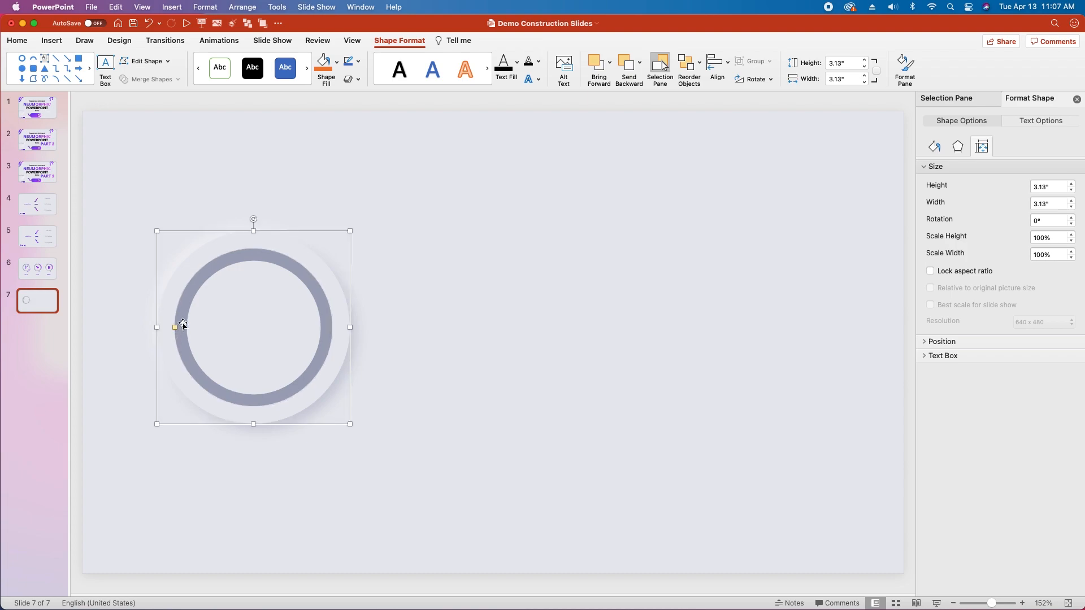
{"action": "scroll", "coordinate": [188, 320], "scroll_direction": "up", "scroll_amount": 5}
{"action": "scroll", "coordinate": [261, 334], "scroll_direction": "up", "scroll_amount": 3}
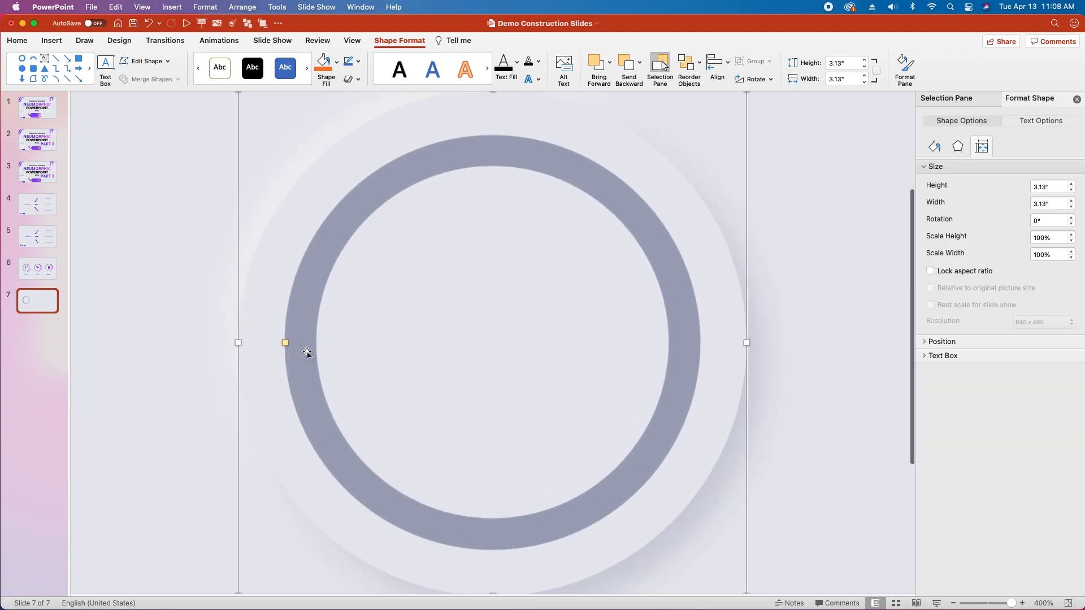
{"action": "left_click", "coordinate": [285, 343]}
{"action": "mouse_move", "coordinate": [285, 343]}
{"action": "left_mouse_down"}
{"action": "mouse_move", "coordinate": [300, 339]}
{"action": "mouse_move", "coordinate": [284, 342]}
{"action": "left_mouse_up"}
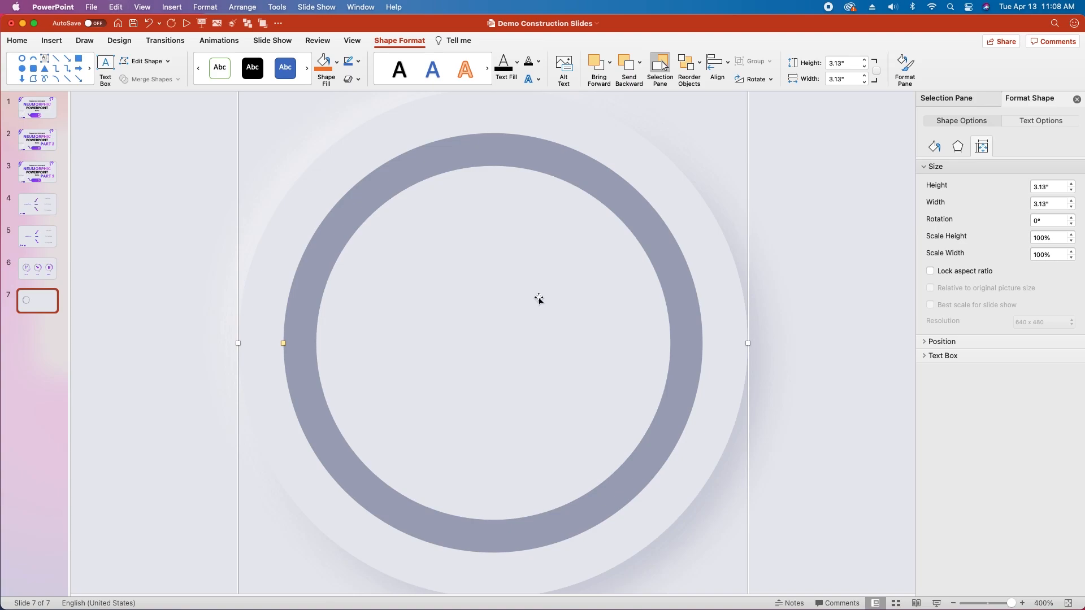
Step: Duplicate the light donut and set the copy's height and width to 2.2 inches
{"action": "key", "text": "super+z"}
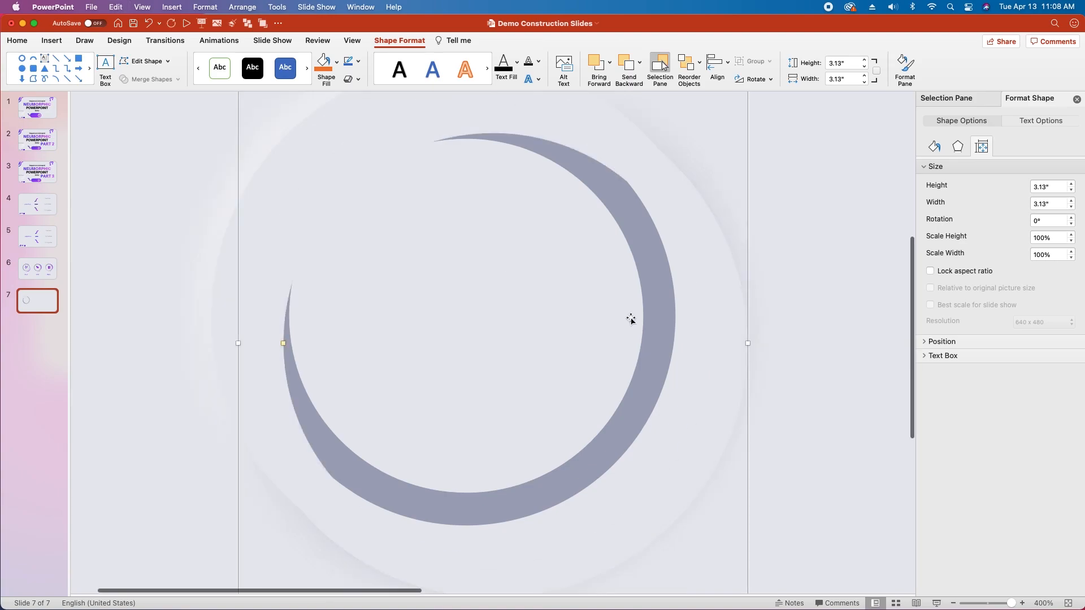
{"action": "double_click", "coordinate": [1041, 188]}
{"action": "type", "text": "2.2"}
{"action": "key", "text": "Tab"}
{"action": "type", "text": "2"}
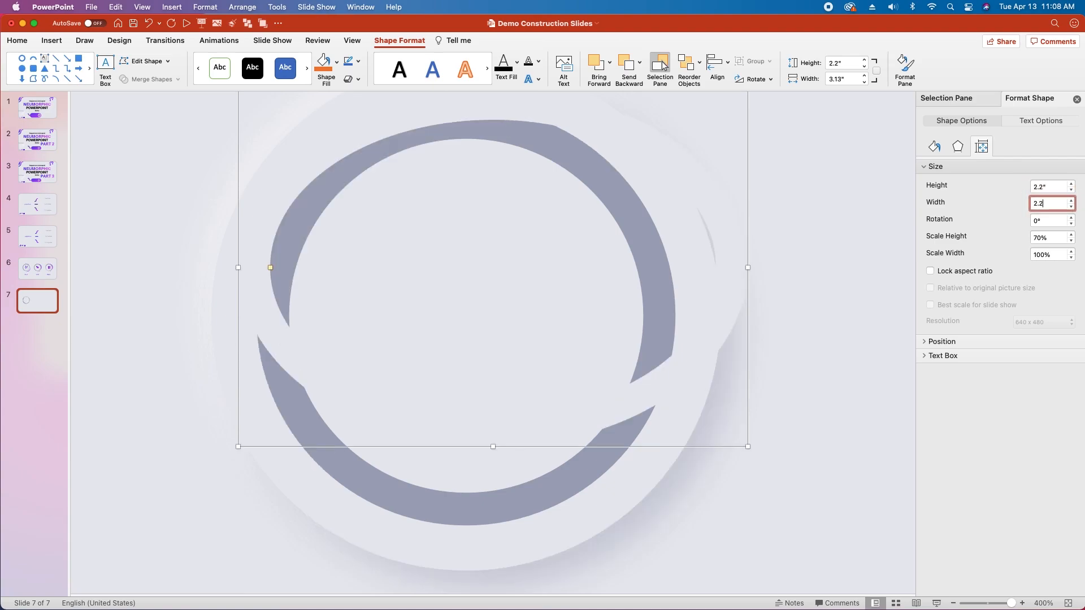
{"action": "type", "text": ".2"}
{"action": "key", "text": "Return"}
Step: Center the smaller light donut inside the dark ring and thicken its band toward the middle
{"action": "left_click_drag", "start_coordinate": [540, 170], "coordinate": [592, 215]}
{"action": "left_click", "coordinate": [320, 320]}
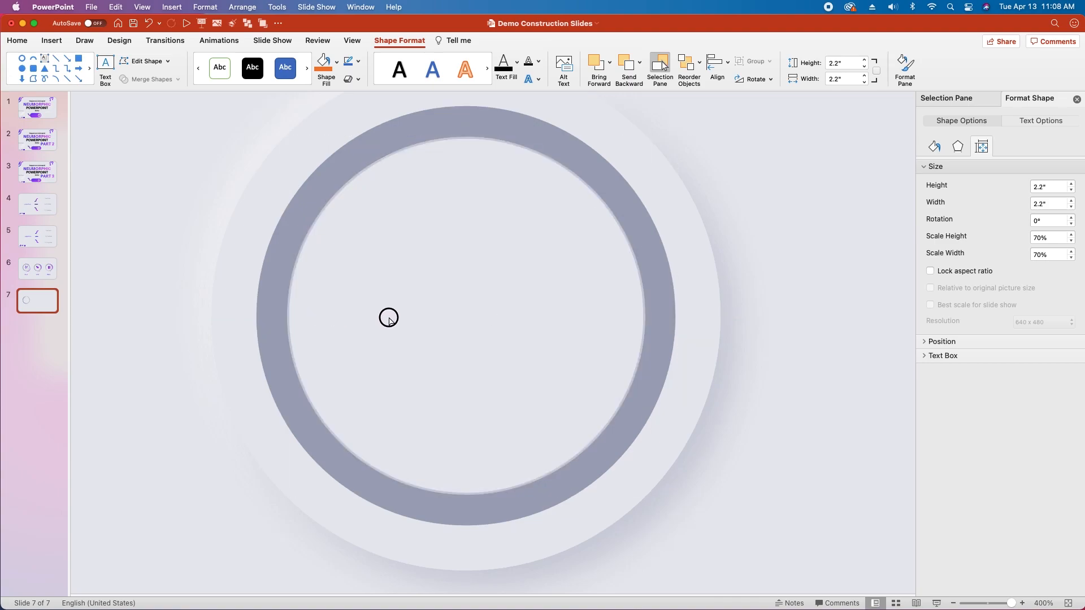
{"action": "left_click", "coordinate": [418, 320]}
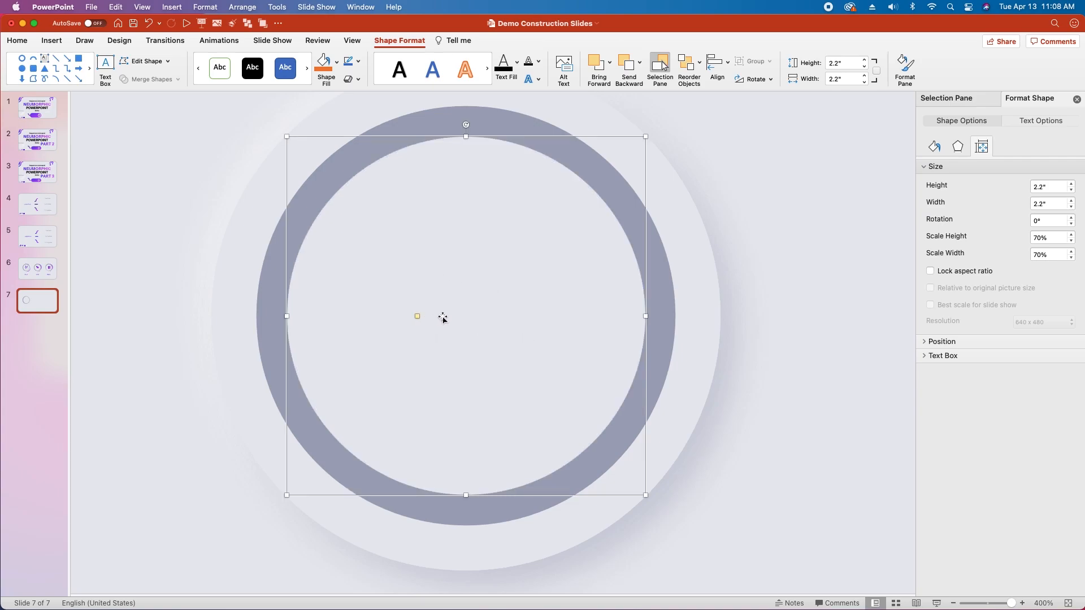
Step: Fine-tune the inner edge of the dark ring against the smaller light donut
{"action": "left_click", "coordinate": [419, 506]}
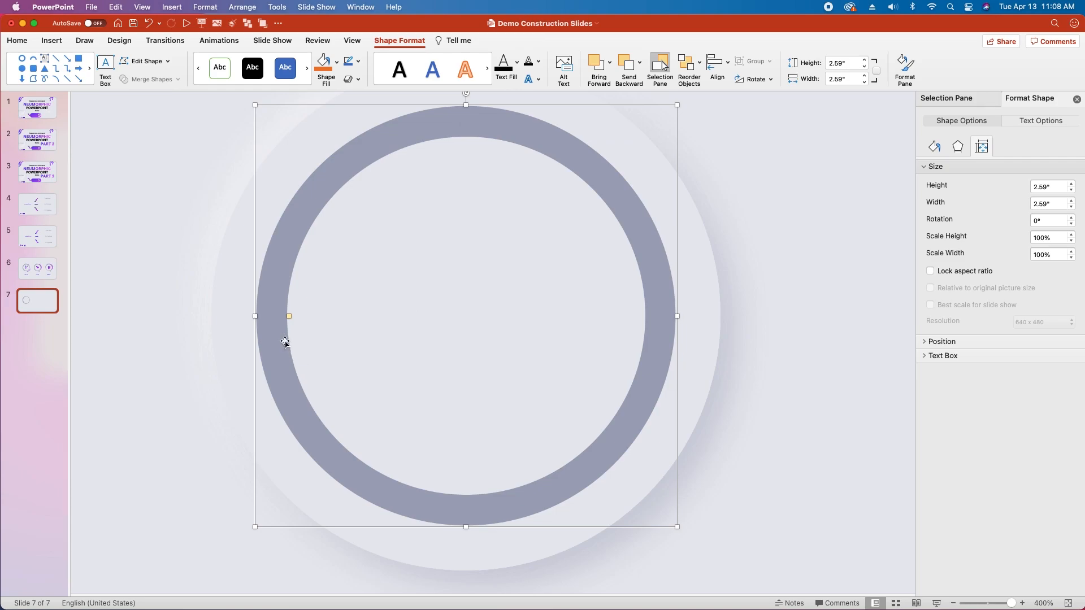
{"action": "left_click_drag", "start_coordinate": [290, 317], "coordinate": [290, 316]}
{"action": "left_click", "coordinate": [395, 346]}
{"action": "left_click", "coordinate": [739, 257]}
Step: Group the inner and outer light donuts and name the group Light Donuts
{"action": "left_click", "coordinate": [341, 303]}
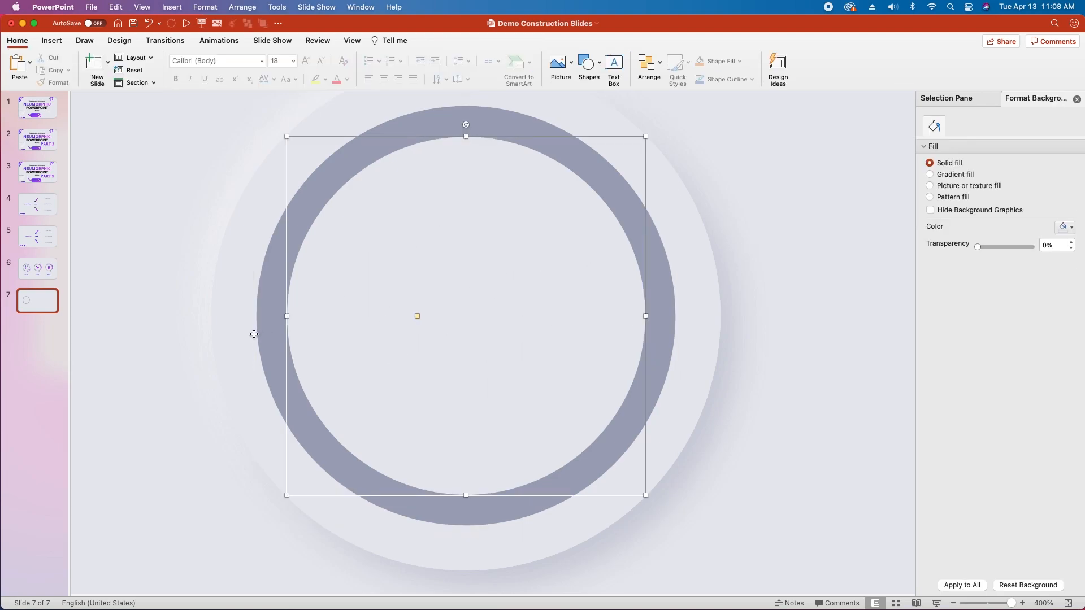
{"action": "left_click", "coordinate": [224, 332], "text": "shift"}
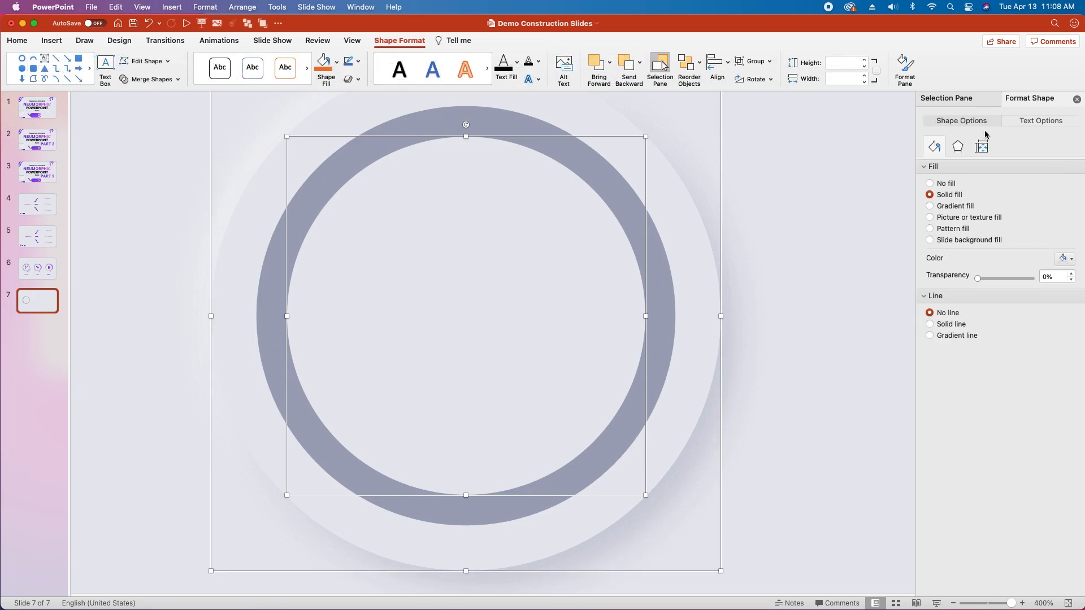
{"action": "left_click", "coordinate": [963, 102]}
{"action": "key", "text": "super+alt+g"}
{"action": "double_click", "coordinate": [963, 136]}
{"action": "type", "text": "Ligh"}
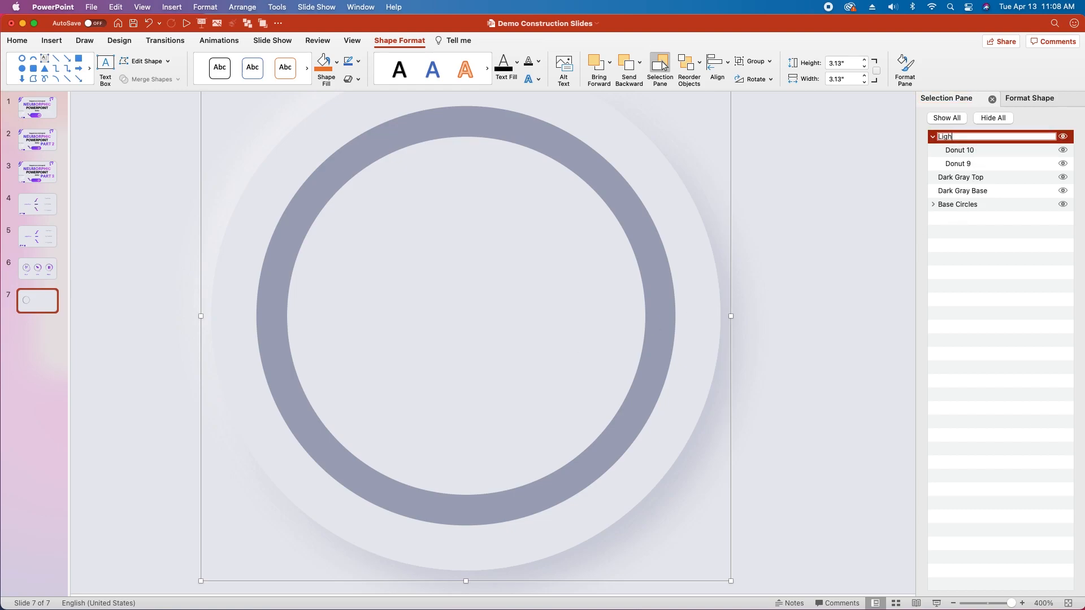
{"action": "type", "text": "t Donut"}
{"action": "type", "text": "s"}
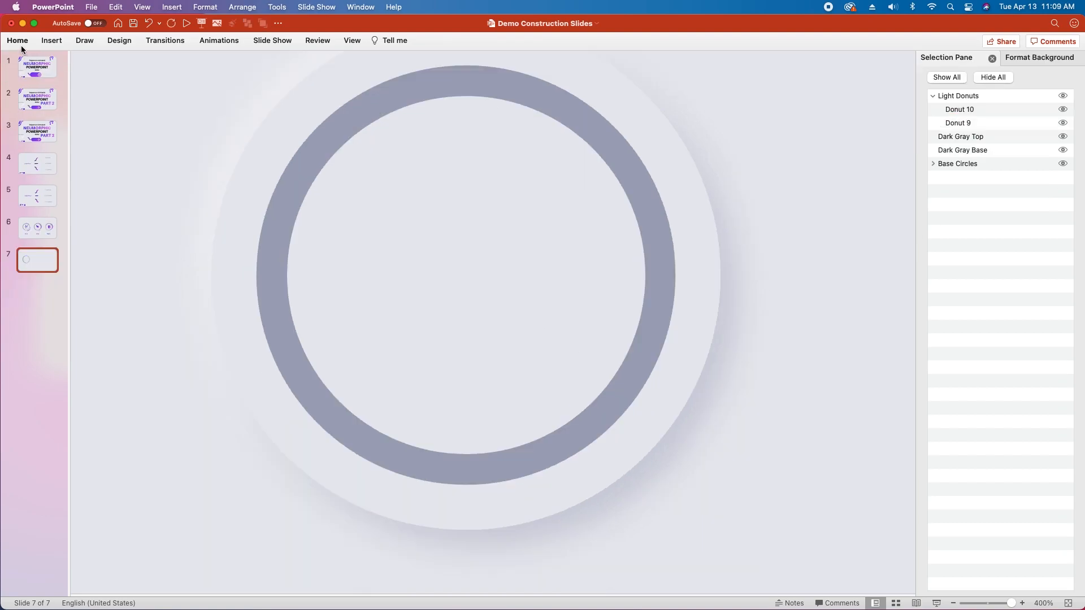
Step: Draw a block arc about 2.39 inches in height and width over the dark ring
{"action": "left_click", "coordinate": [16, 42]}
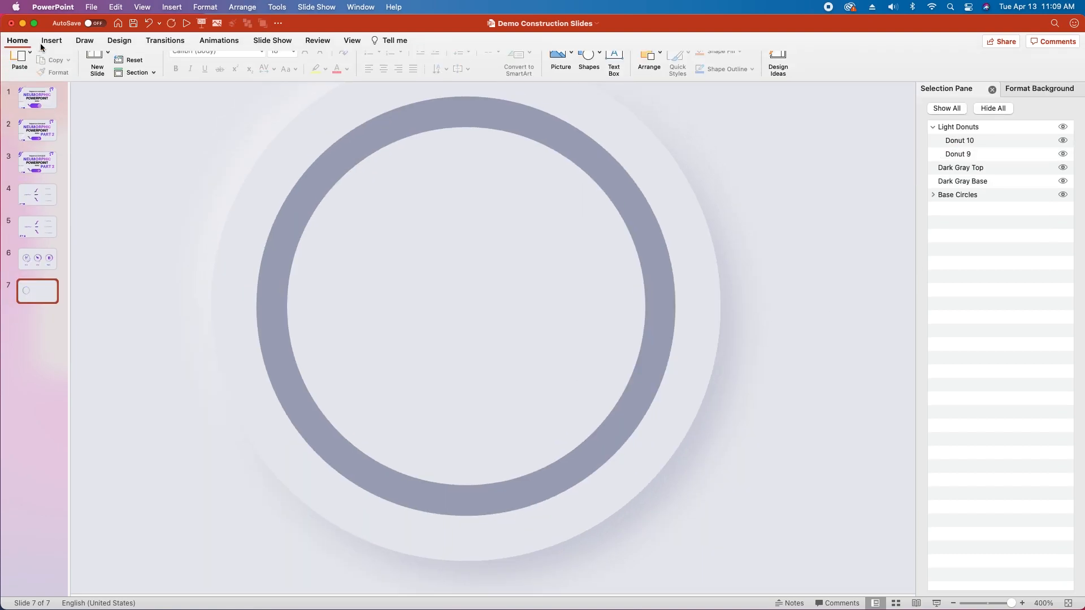
{"action": "left_click", "coordinate": [587, 64]}
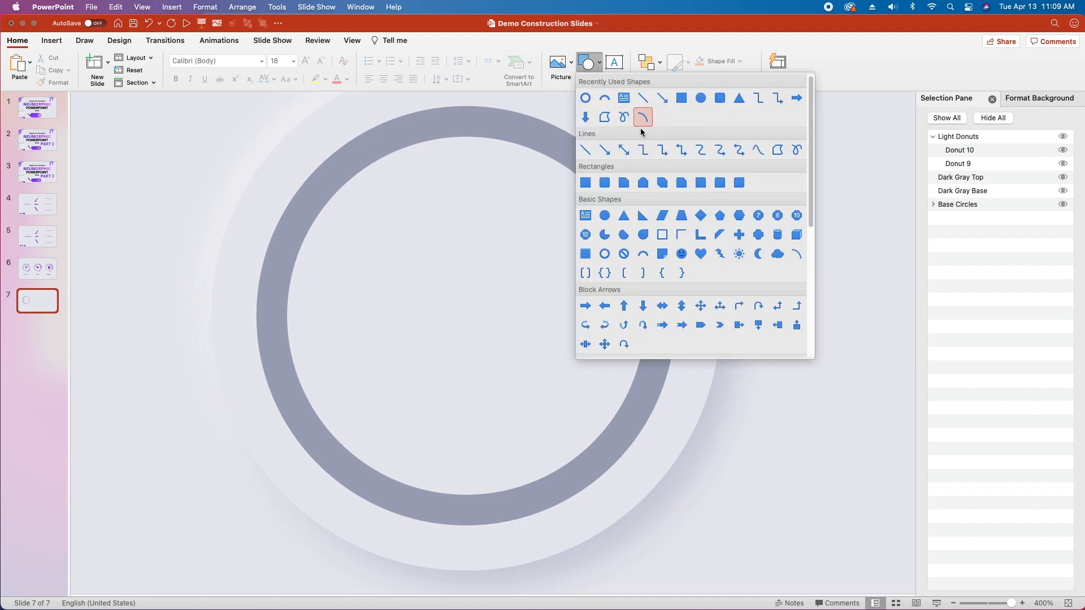
{"action": "left_click", "coordinate": [646, 256]}
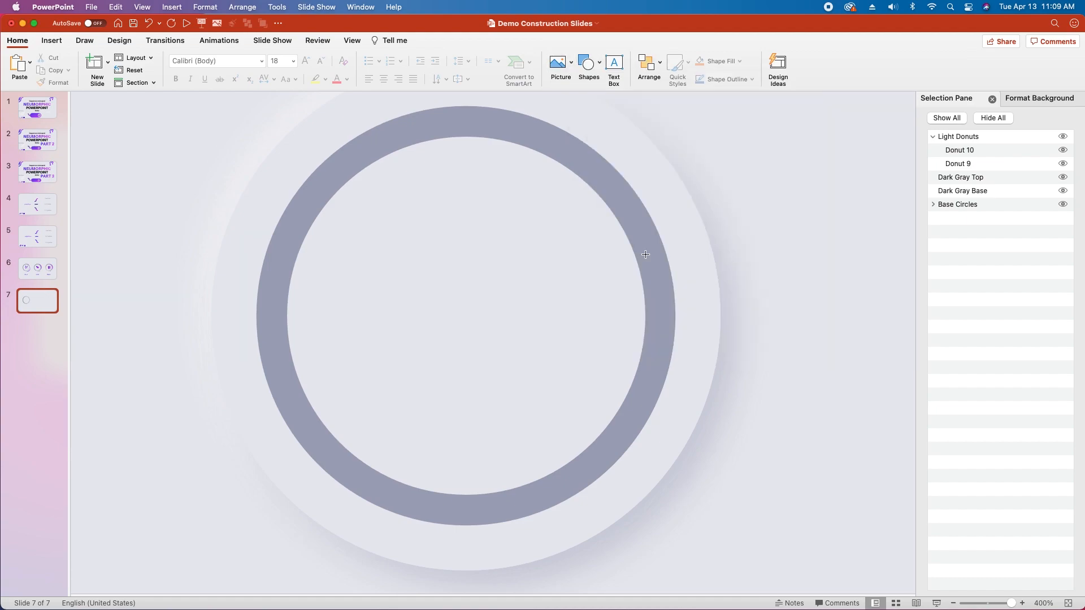
{"action": "left_click_drag", "start_coordinate": [246, 117], "coordinate": [637, 330]}
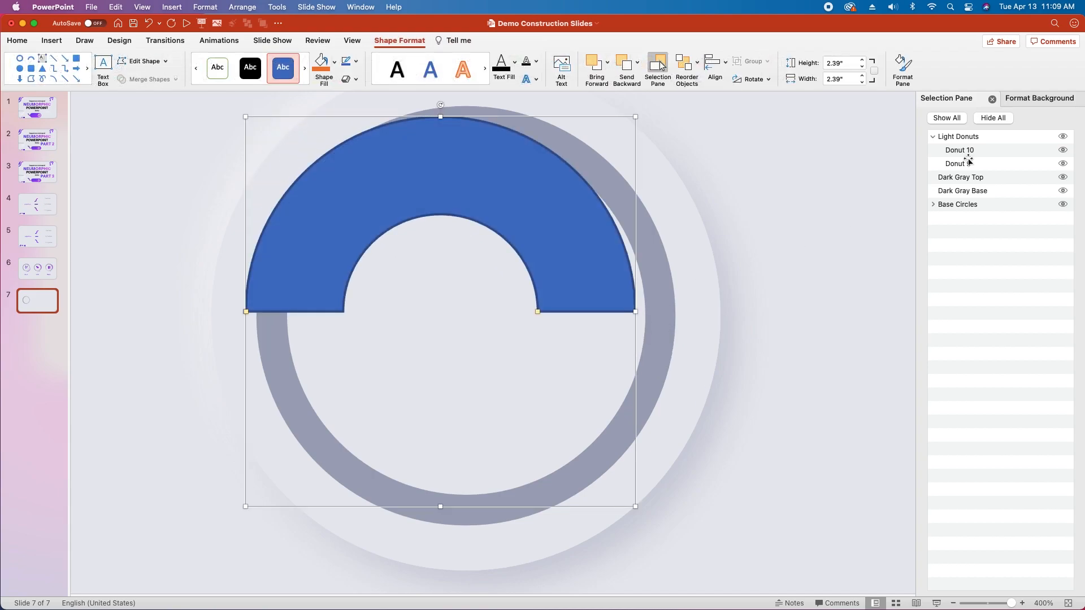
Step: Remove the block arc's fill and give it a gradient line
{"action": "left_click", "coordinate": [1030, 98]}
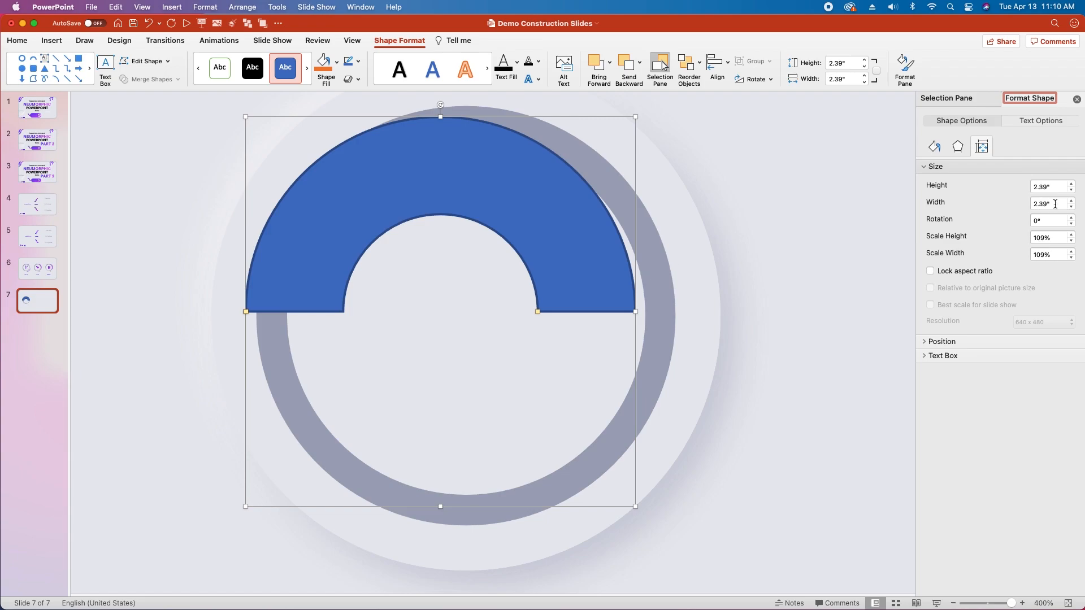
{"action": "left_click", "coordinate": [934, 147]}
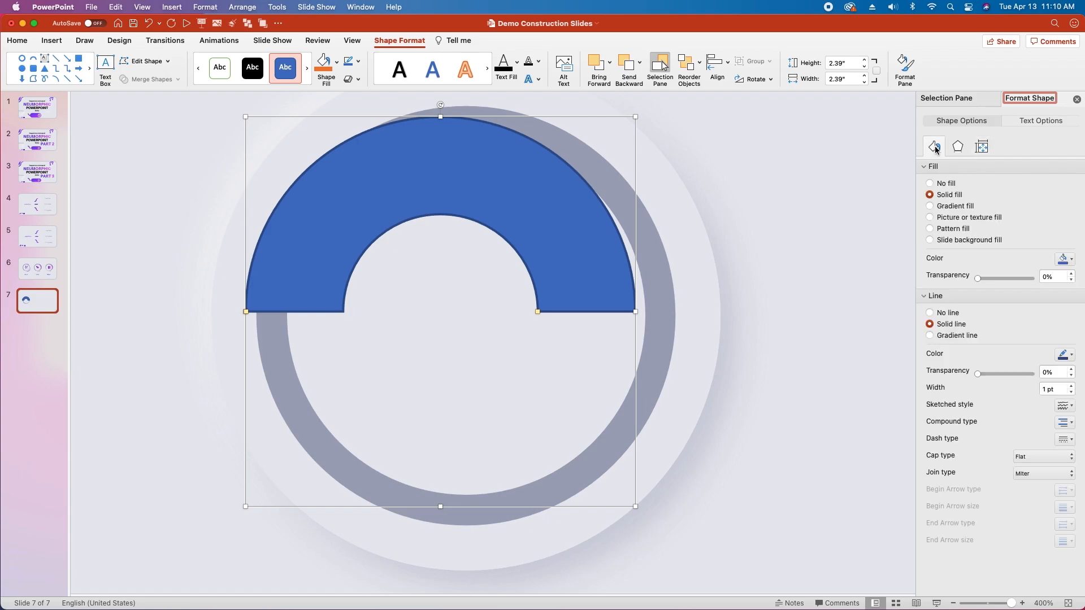
{"action": "left_click", "coordinate": [930, 183]}
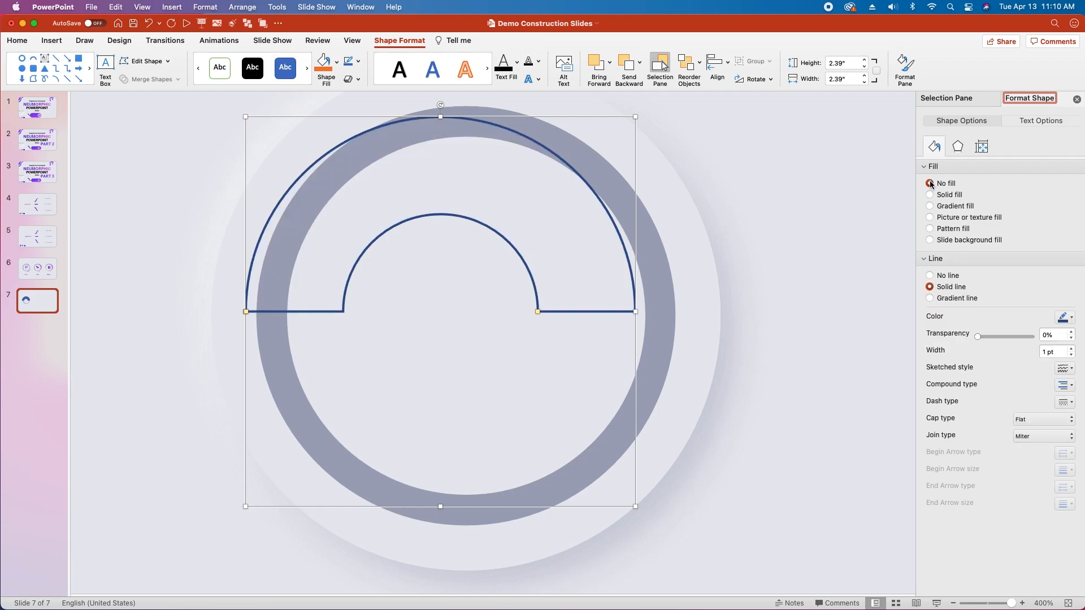
{"action": "left_click", "coordinate": [930, 298]}
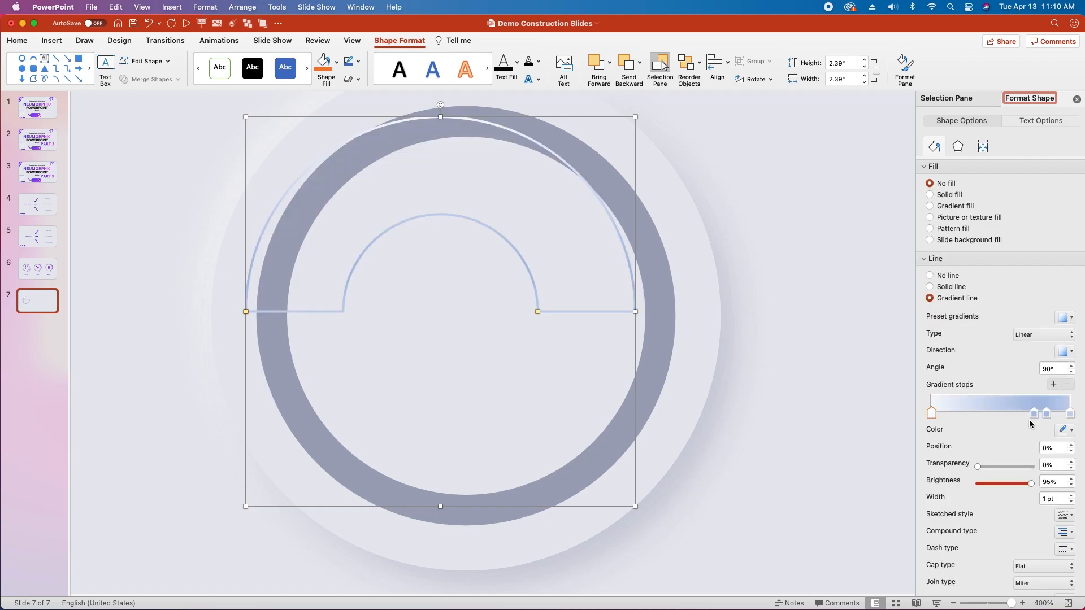
Step: Remove the two middle stops from the block arc's line gradient and set the first stop to hex color 5827ED
{"action": "left_click_drag", "start_coordinate": [1035, 415], "coordinate": [1042, 526]}
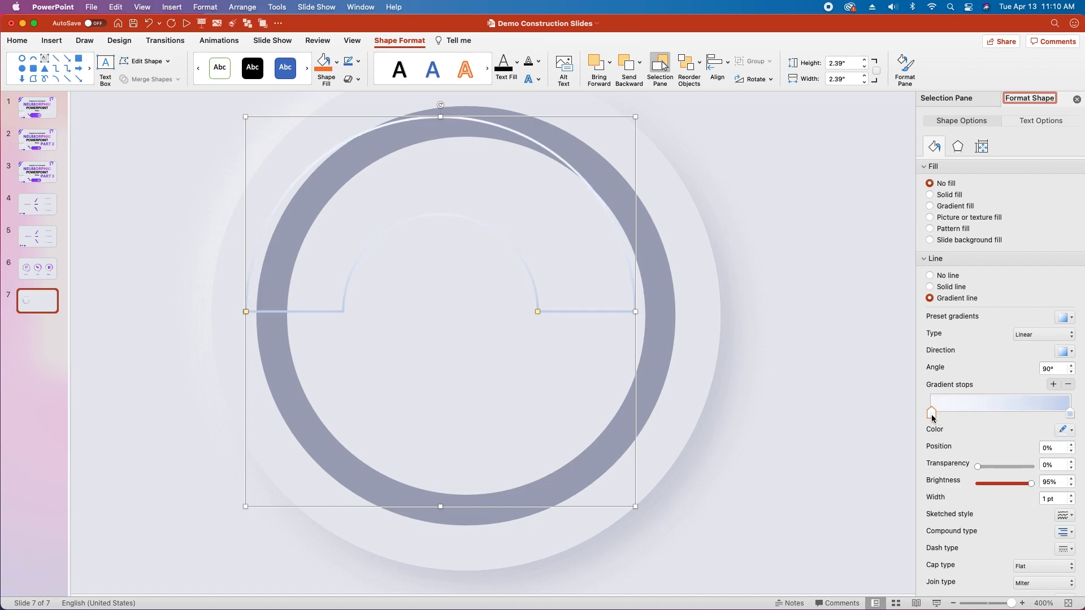
{"action": "left_click", "coordinate": [1070, 430]}
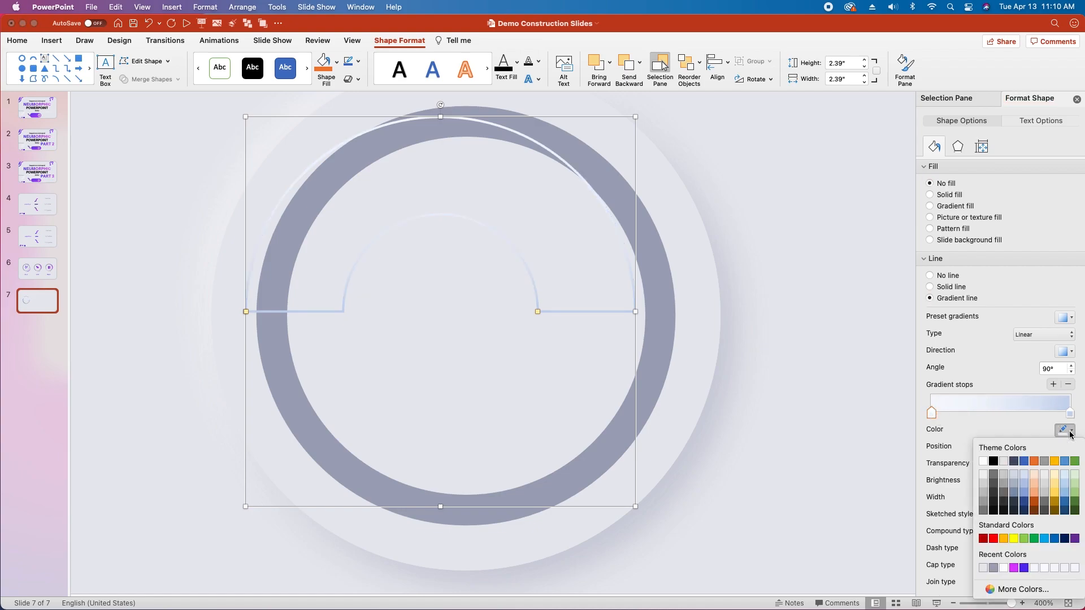
{"action": "left_click", "coordinate": [1017, 590]}
{"action": "type", "text": "5827ED"}
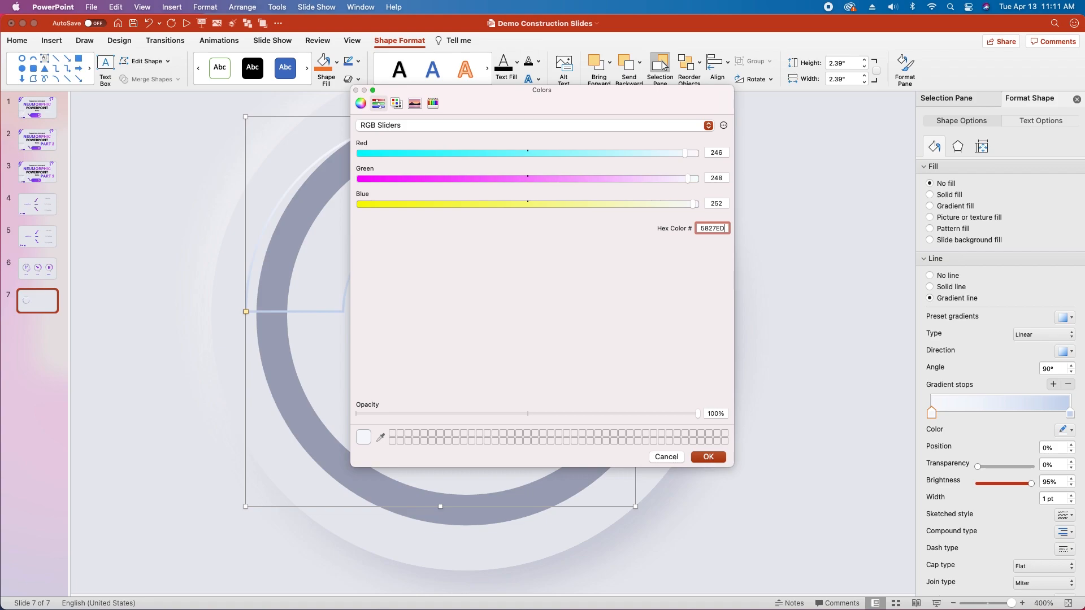
{"action": "left_click", "coordinate": [709, 457]}
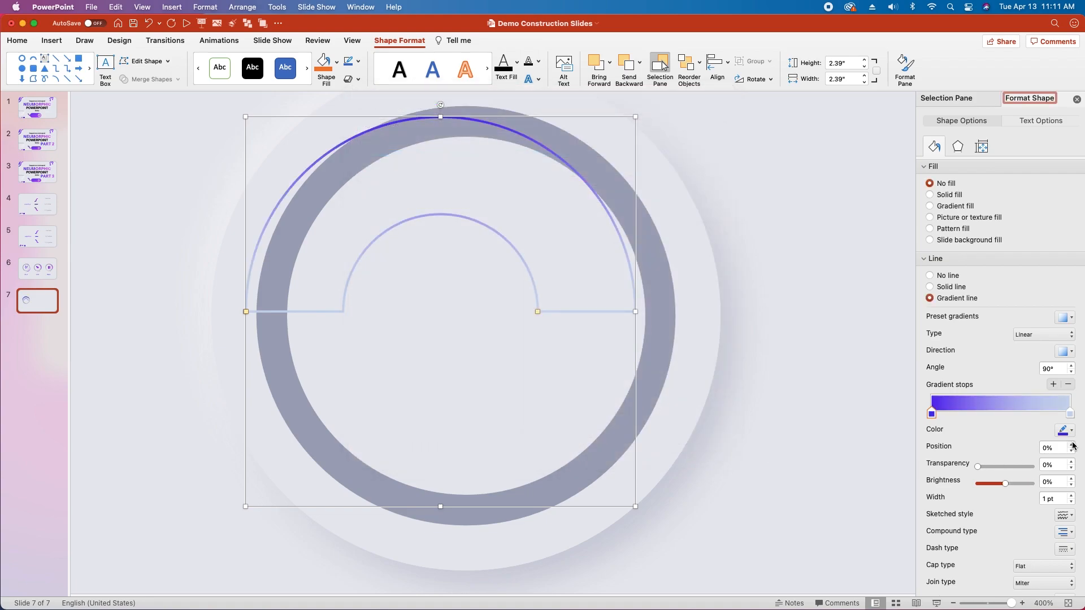
Step: Set the last stop of the block arc's line gradient to hex color DC38FF
{"action": "left_click", "coordinate": [1070, 415]}
{"action": "left_click", "coordinate": [1065, 430]}
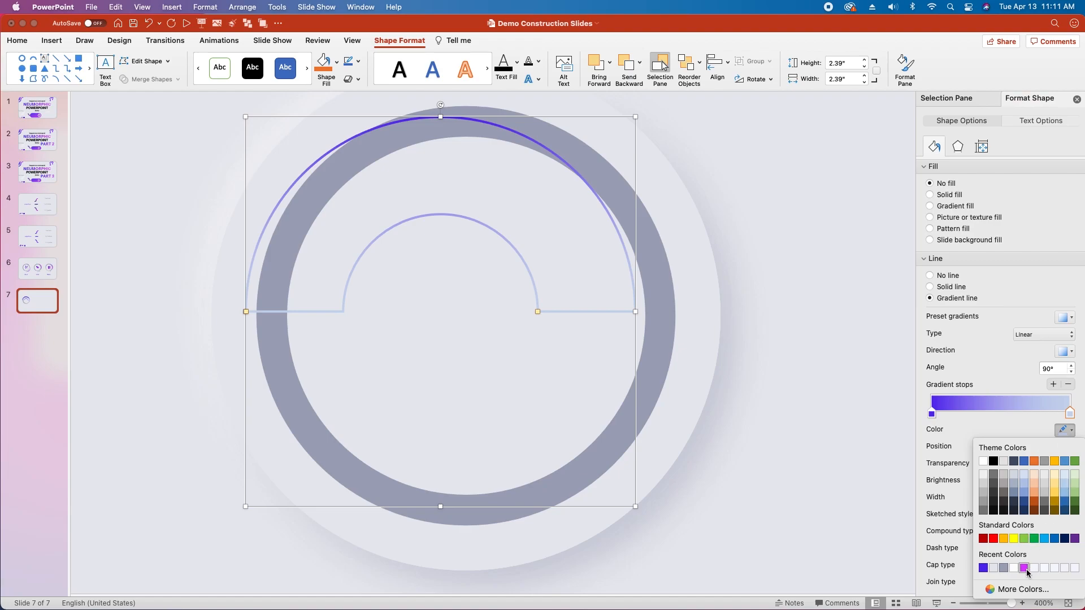
{"action": "left_click", "coordinate": [1023, 590]}
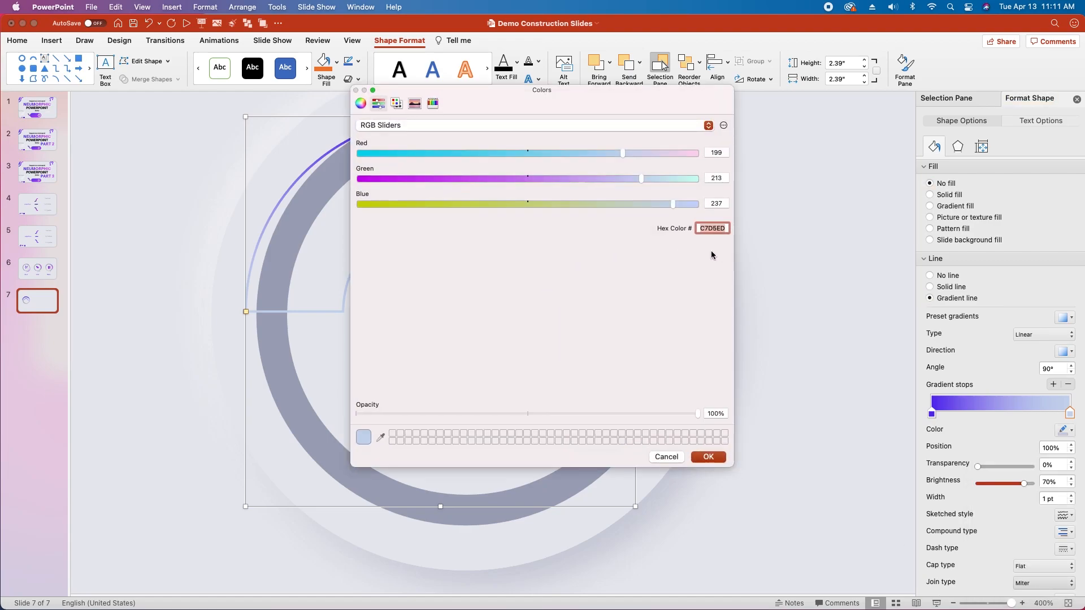
{"action": "type", "text": "DC38FF"}
{"action": "left_click", "coordinate": [718, 461]}
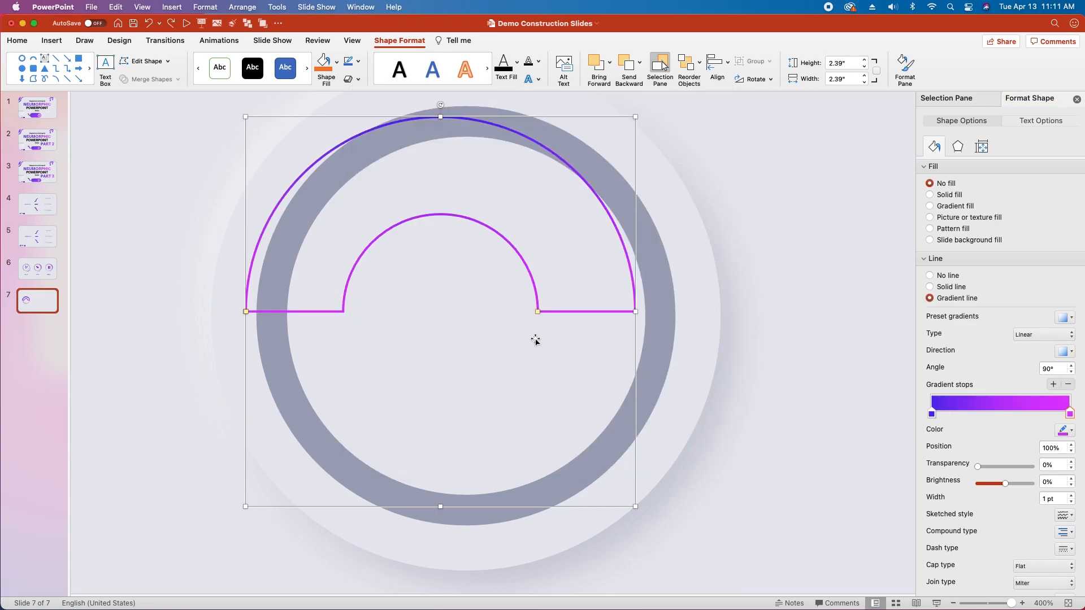
Step: Reduce the block arc's thickness until it forms a single curve and set its line width to 14.5 pt
{"action": "left_click_drag", "start_coordinate": [537, 312], "coordinate": [635, 266]}
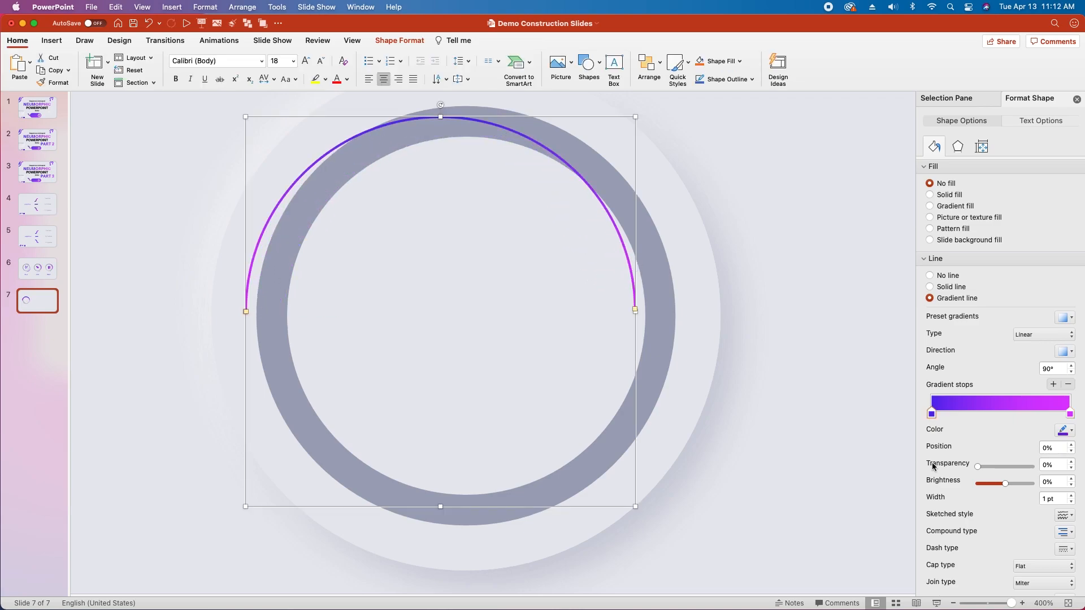
{"action": "scroll", "coordinate": [999, 498], "scroll_direction": "down", "scroll_amount": 2}
{"action": "left_click", "coordinate": [1043, 432]}
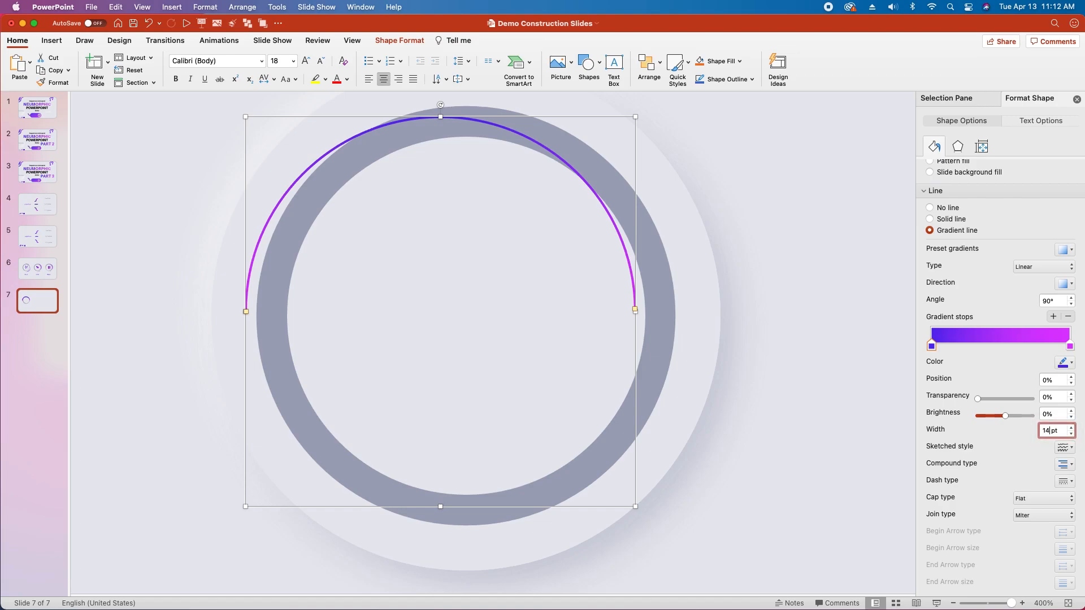
{"action": "key", "text": "Return"}
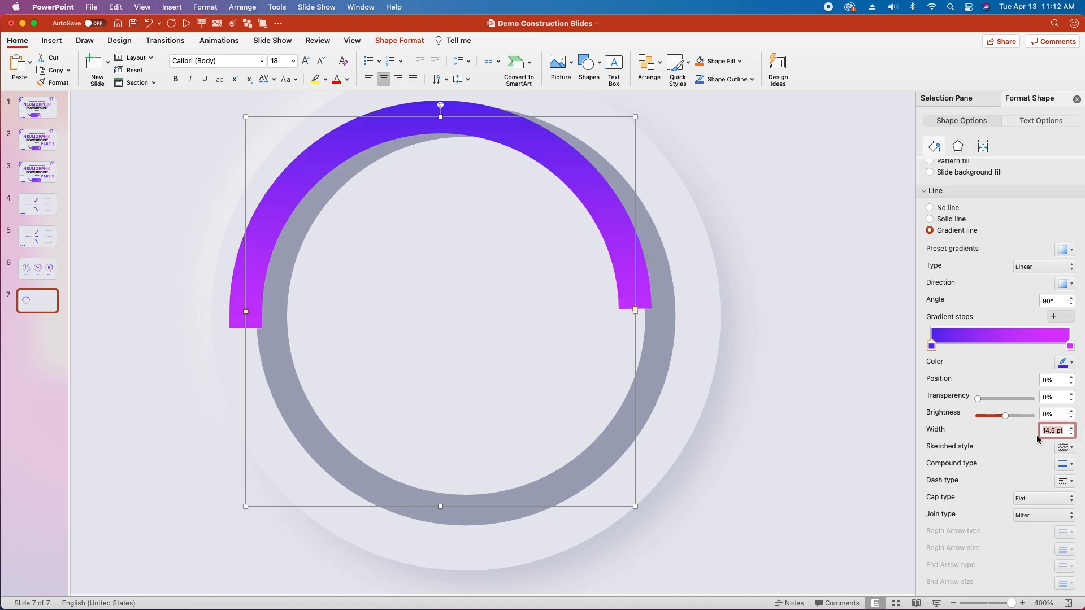
Step: Change the arc line's cap type and join type to Round
{"action": "left_click", "coordinate": [1072, 499]}
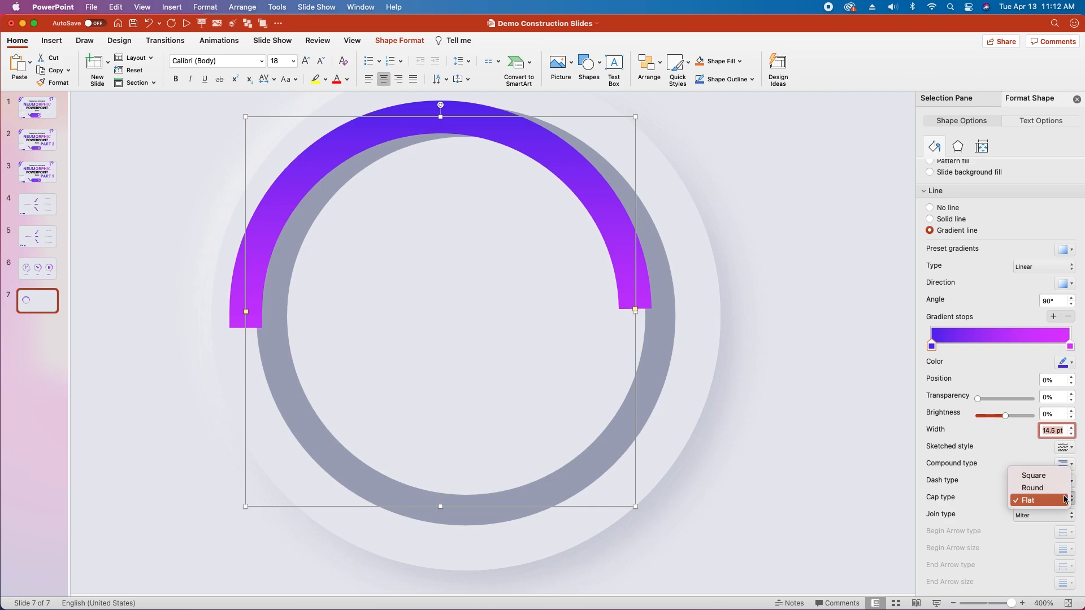
{"action": "left_click", "coordinate": [1060, 489]}
{"action": "left_click", "coordinate": [1069, 518]}
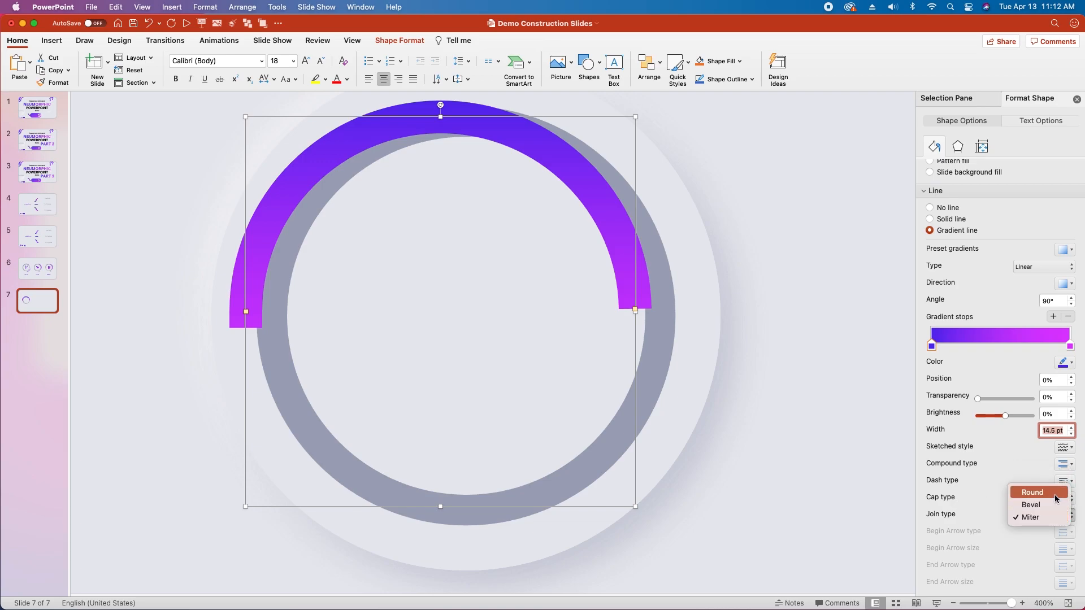
{"action": "left_click", "coordinate": [1055, 490]}
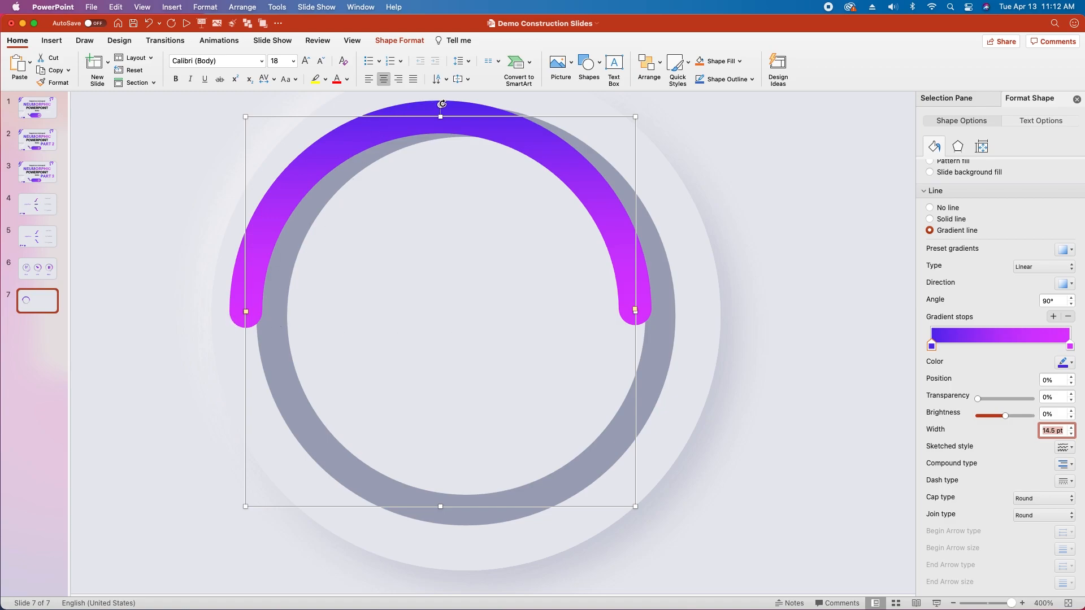
Step: Rotate the arc a quarter turn clockwise and center it over the dark ring, covering the ring's right half
{"action": "left_click_drag", "start_coordinate": [442, 104], "coordinate": [628, 319]}
{"action": "left_click_drag", "start_coordinate": [606, 206], "coordinate": [631, 207]}
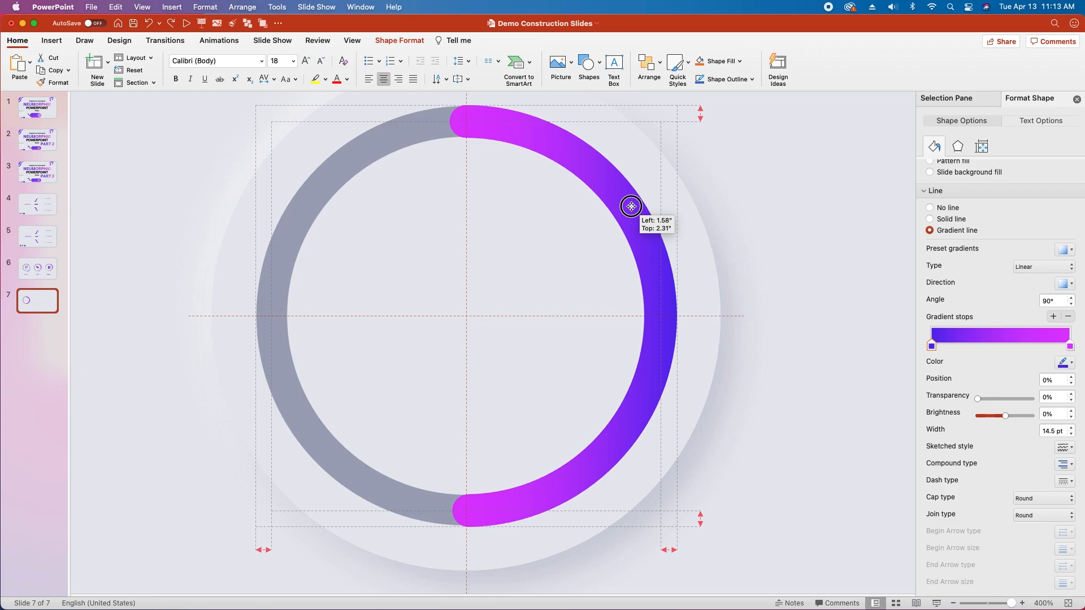
{"action": "left_click_drag", "start_coordinate": [631, 206], "coordinate": [631, 206]}
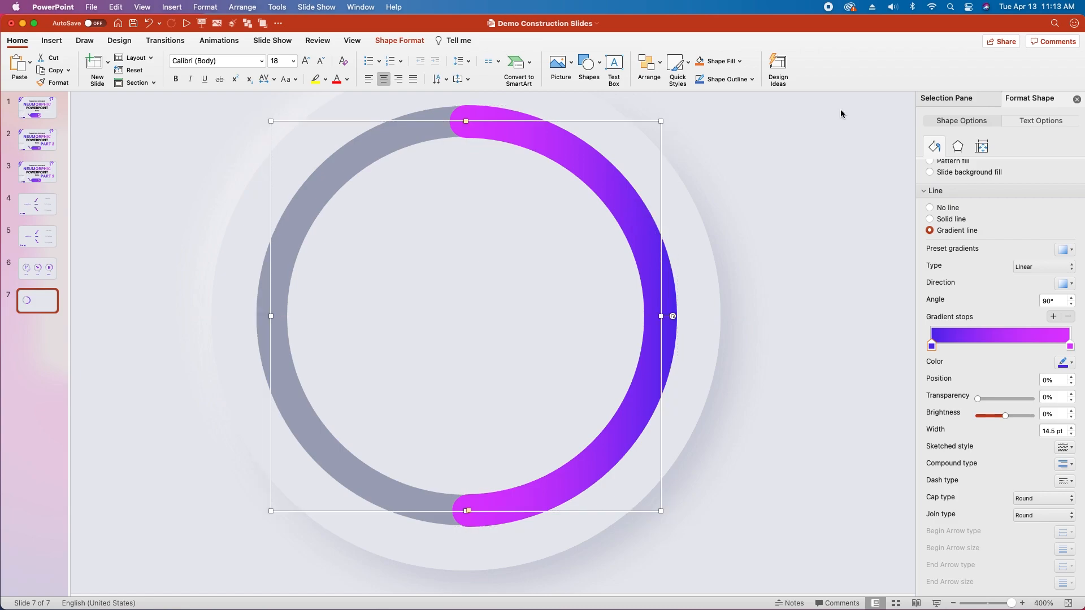
Step: Rename the block arc as Graph Slider
{"action": "left_click", "coordinate": [946, 98]}
{"action": "double_click", "coordinate": [955, 137]}
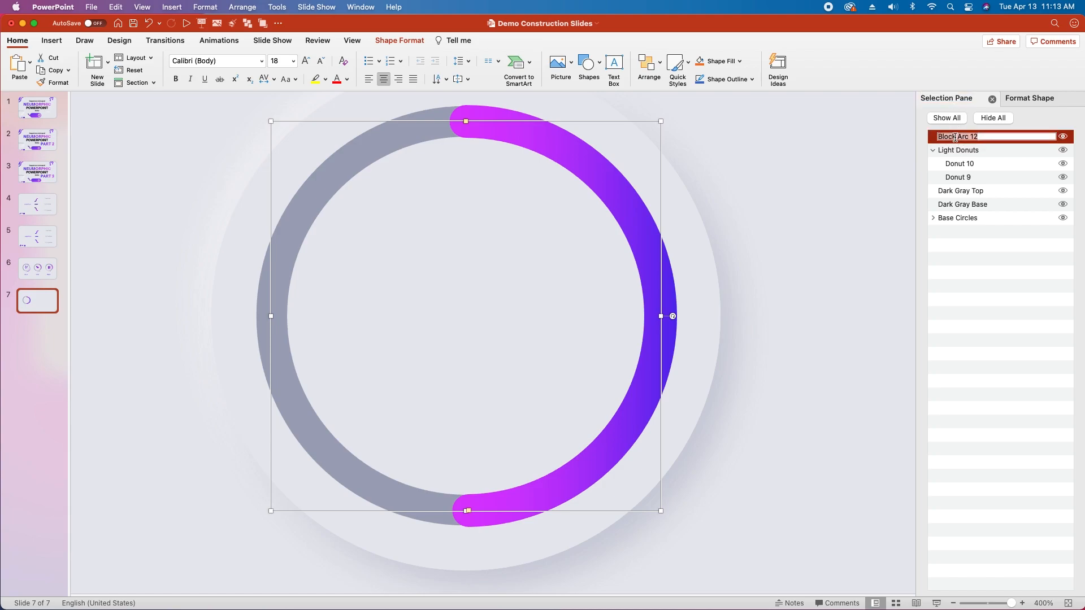
{"action": "type", "text": "Graph Slider"}
{"action": "key", "text": "Return"}
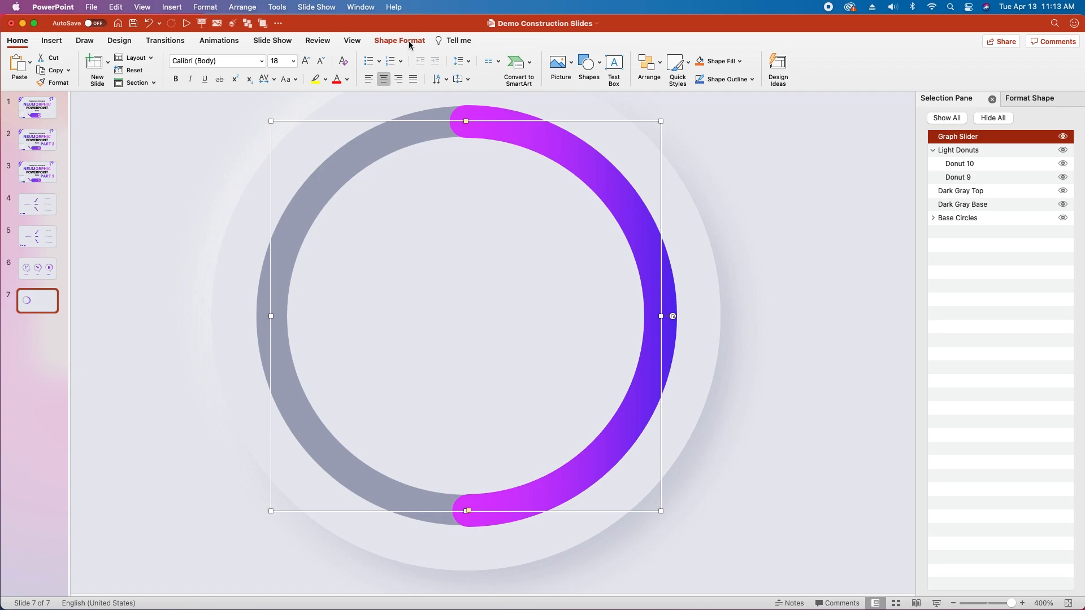
Step: Bring the Light Donuts group and the Dark Gray Top ring forward in front of Graph Slider
{"action": "left_click", "coordinate": [408, 41]}
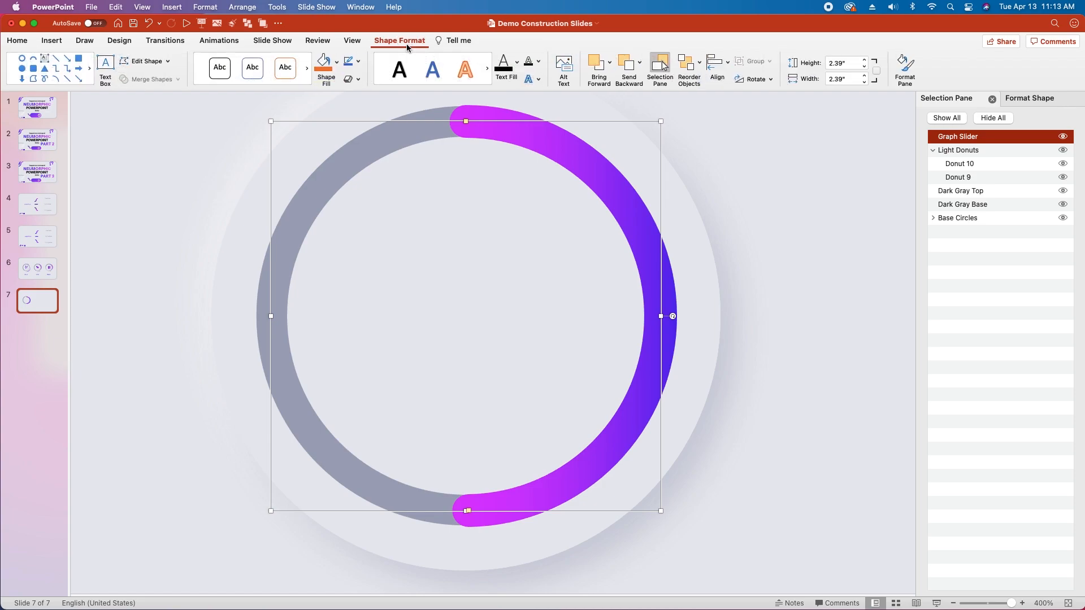
{"action": "left_click", "coordinate": [961, 151]}
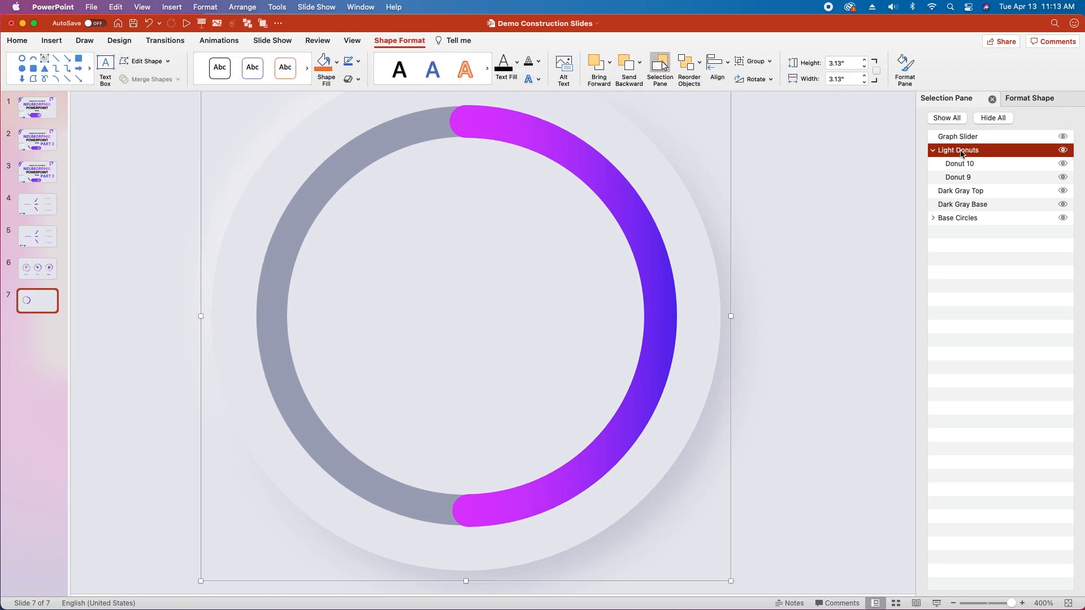
{"action": "left_click", "coordinate": [599, 67]}
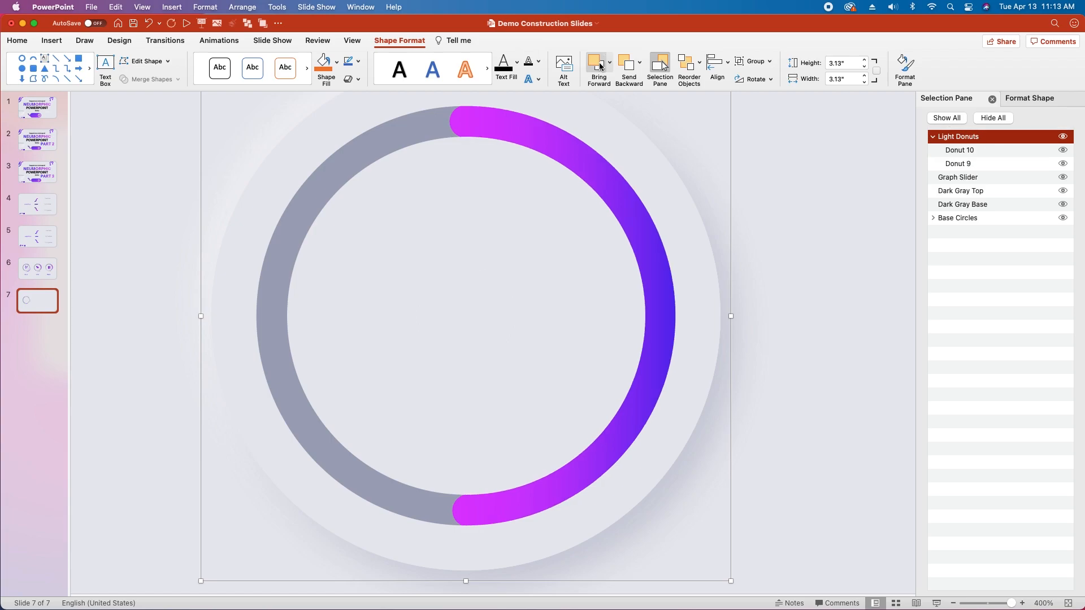
{"action": "left_click", "coordinate": [961, 192]}
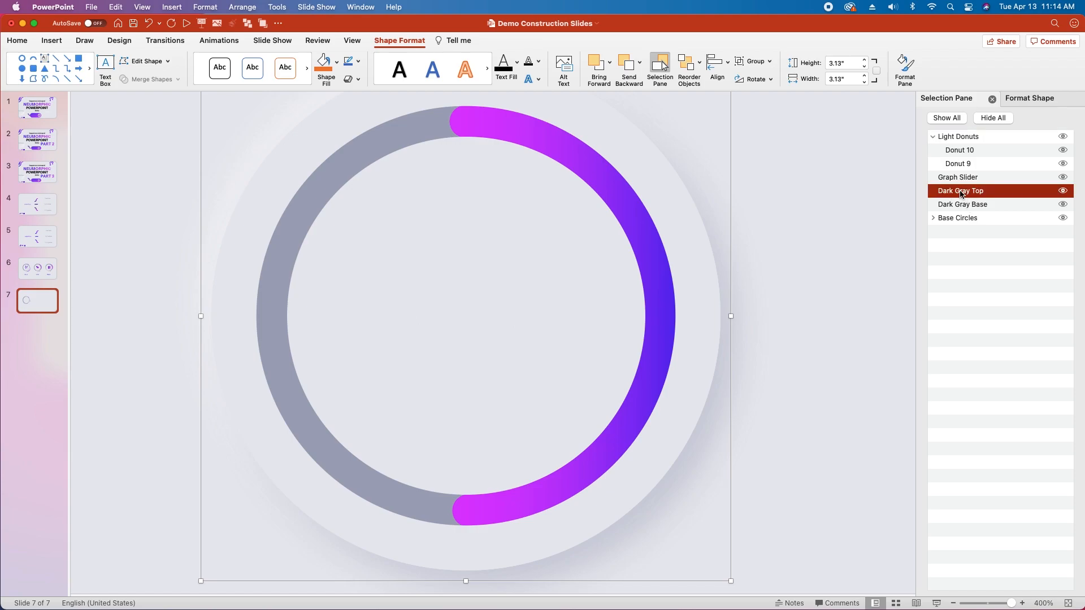
{"action": "left_click", "coordinate": [598, 70]}
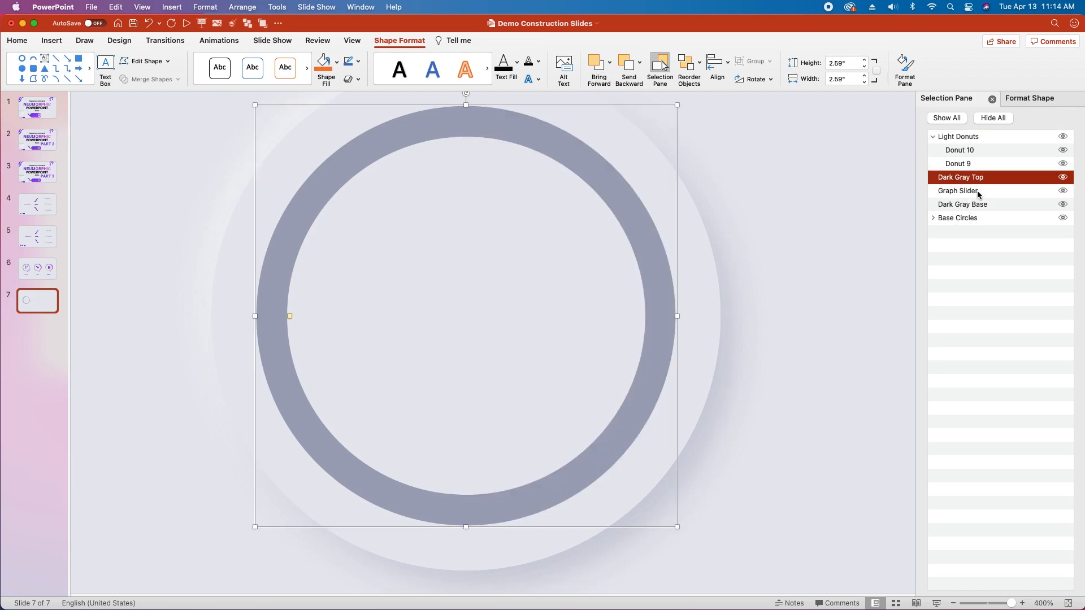
{"action": "key", "text": "Escape"}
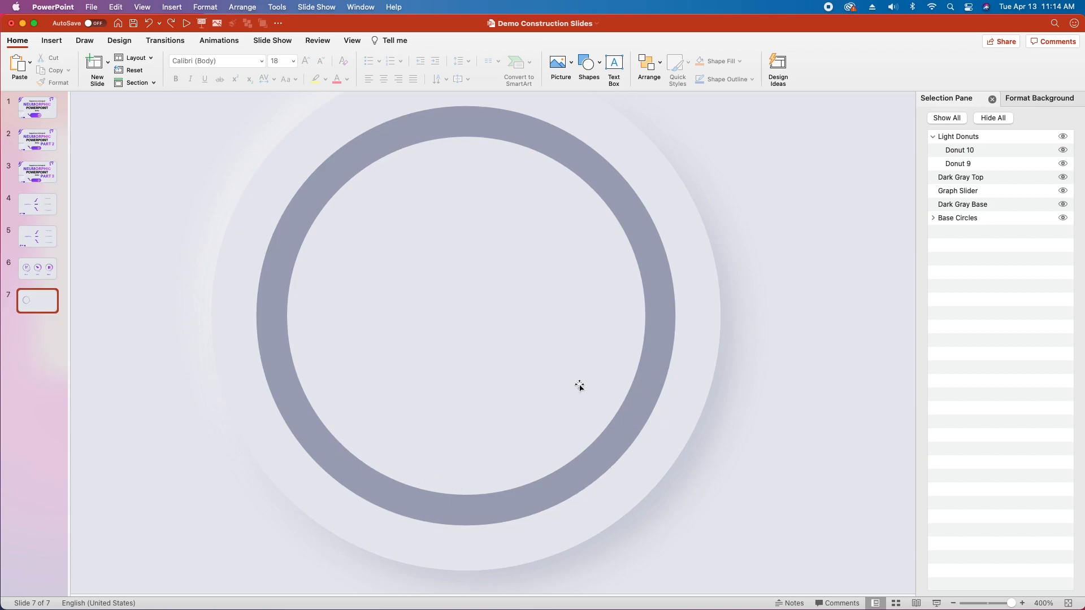
Step: Draw a circle about 1.61 inches in diameter inside the dark ring and remove its outline
{"action": "left_click", "coordinate": [598, 61]}
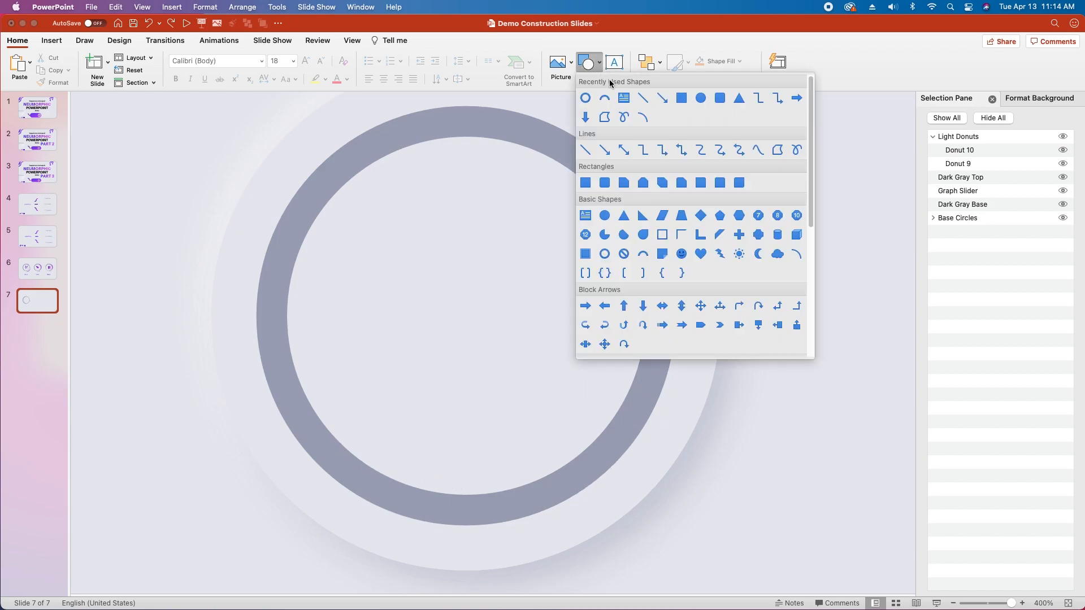
{"action": "left_click", "coordinate": [701, 98]}
{"action": "left_click_drag", "start_coordinate": [353, 211], "coordinate": [615, 473]}
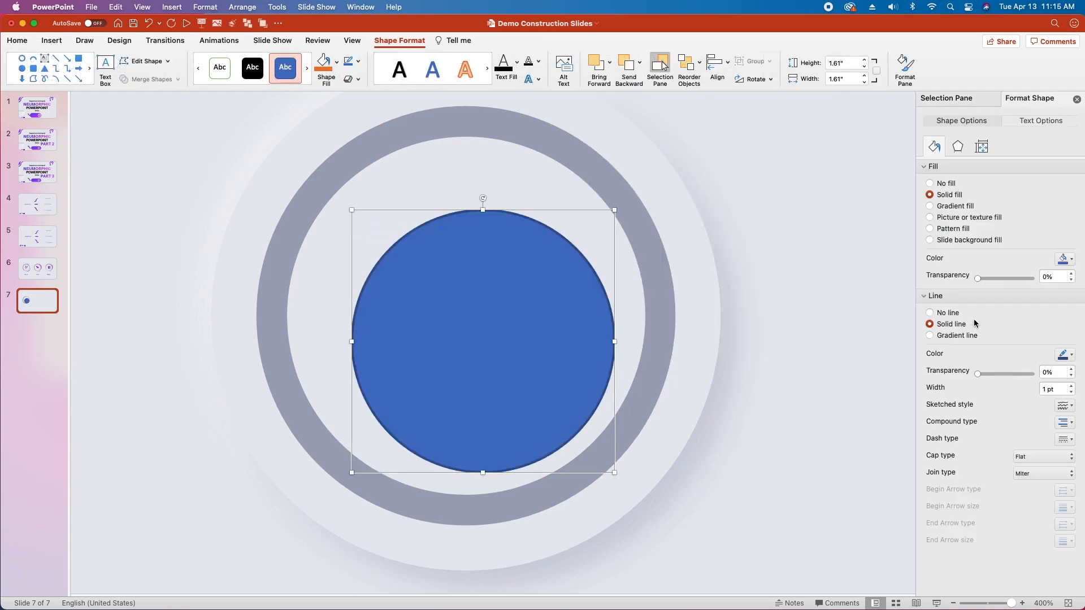
{"action": "left_click", "coordinate": [930, 314]}
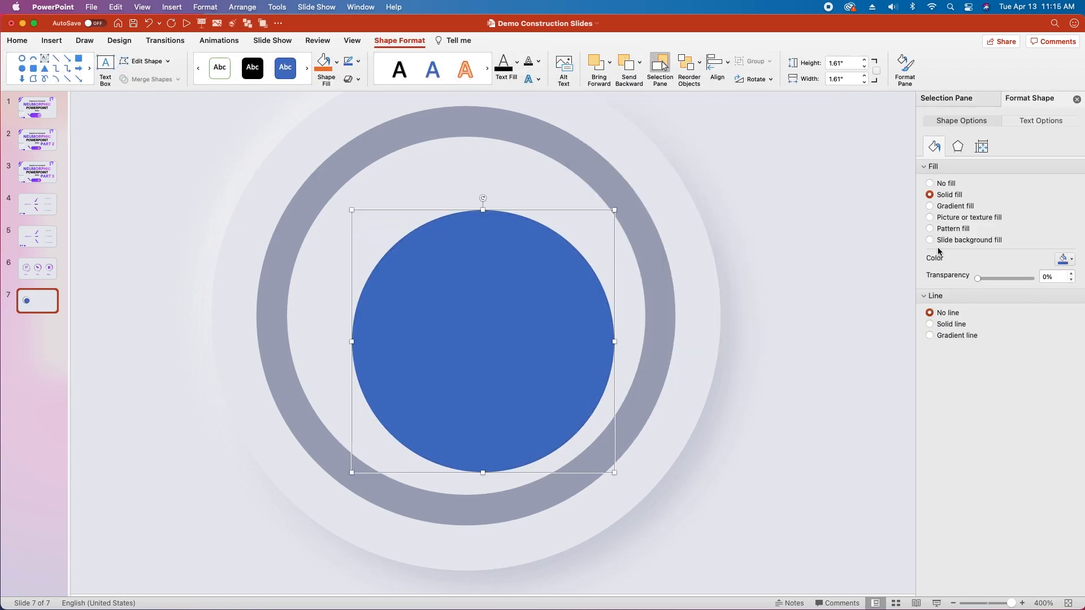
Step: Give the inner circle a gradient fill from the recent light gray background color to white
{"action": "left_click", "coordinate": [929, 206]}
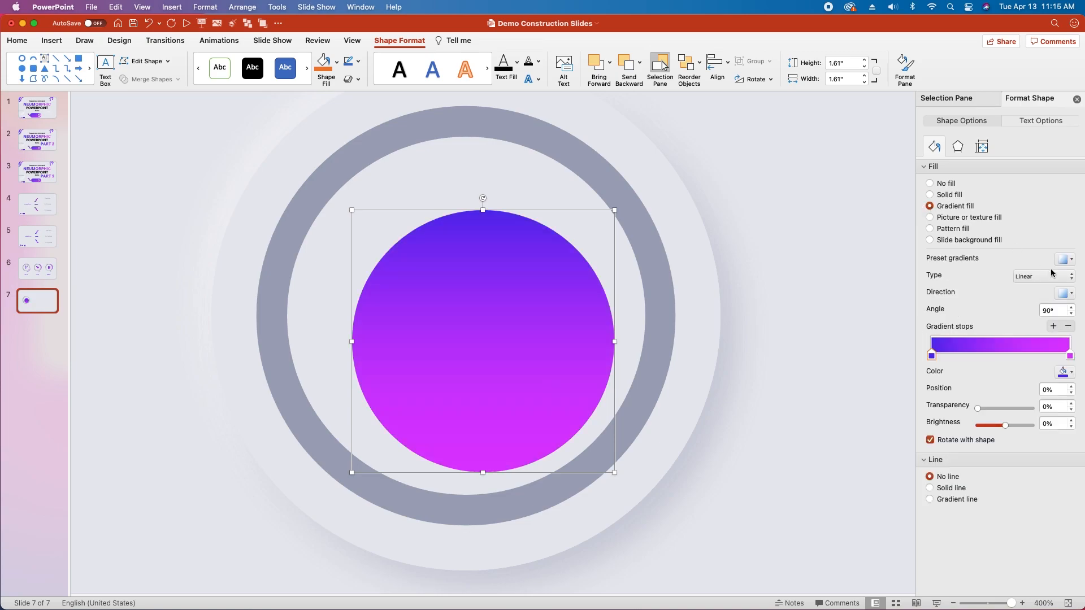
{"action": "left_click", "coordinate": [1065, 372]}
{"action": "left_click", "coordinate": [983, 510]}
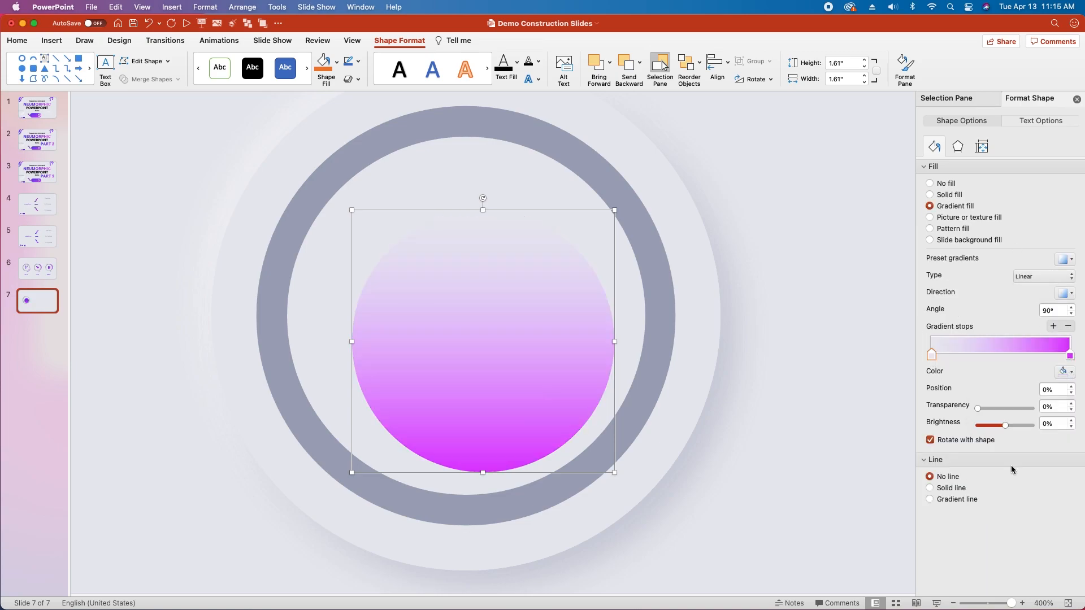
{"action": "left_click", "coordinate": [1070, 356]}
{"action": "left_click", "coordinate": [1065, 372]}
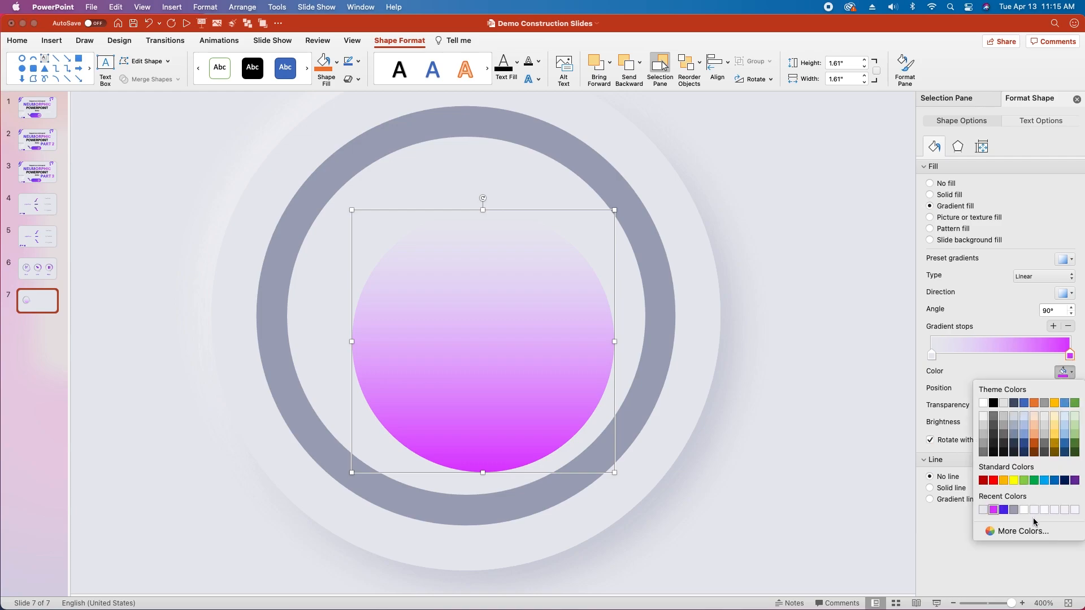
{"action": "left_click", "coordinate": [1025, 510]}
Step: Move the gradient's light gray stop to 50% and set the gradient direction to a 45° diagonal
{"action": "left_click_drag", "start_coordinate": [932, 355], "coordinate": [1001, 356]}
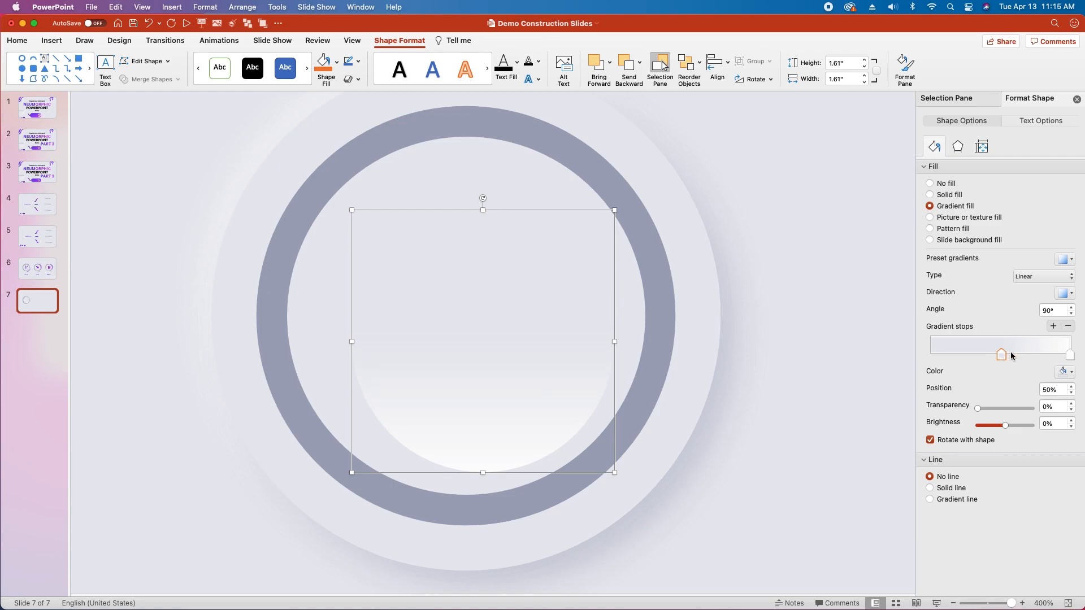
{"action": "left_click", "coordinate": [1069, 293]}
{"action": "left_click", "coordinate": [969, 315]}
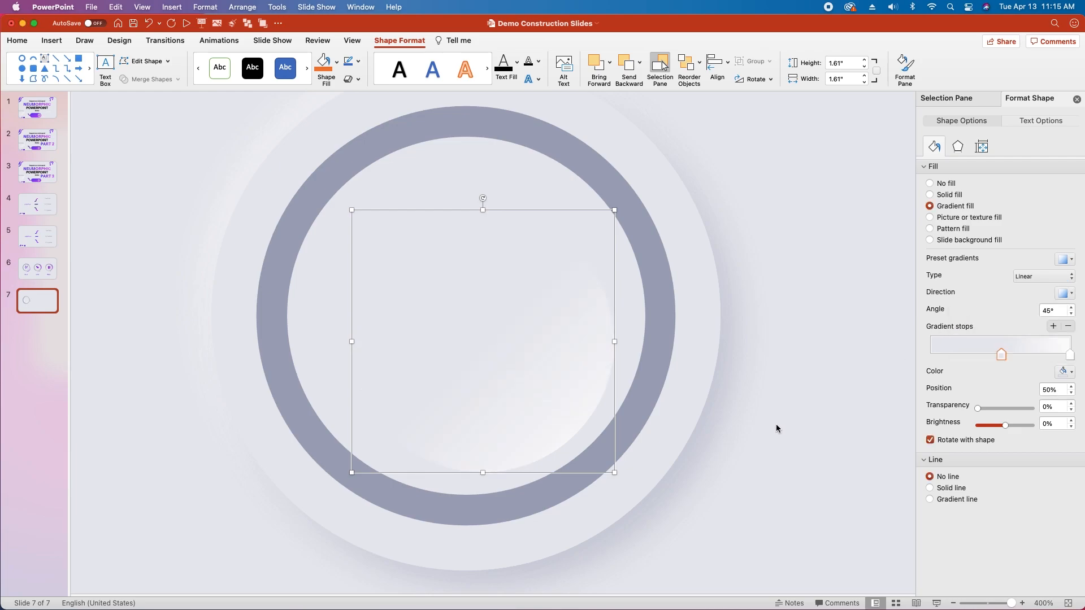
Step: Apply an inner top-left shadow to the inner circle and color it with the recent gray-blue of the ring
{"action": "left_click", "coordinate": [958, 147]}
{"action": "left_click", "coordinate": [1065, 186]}
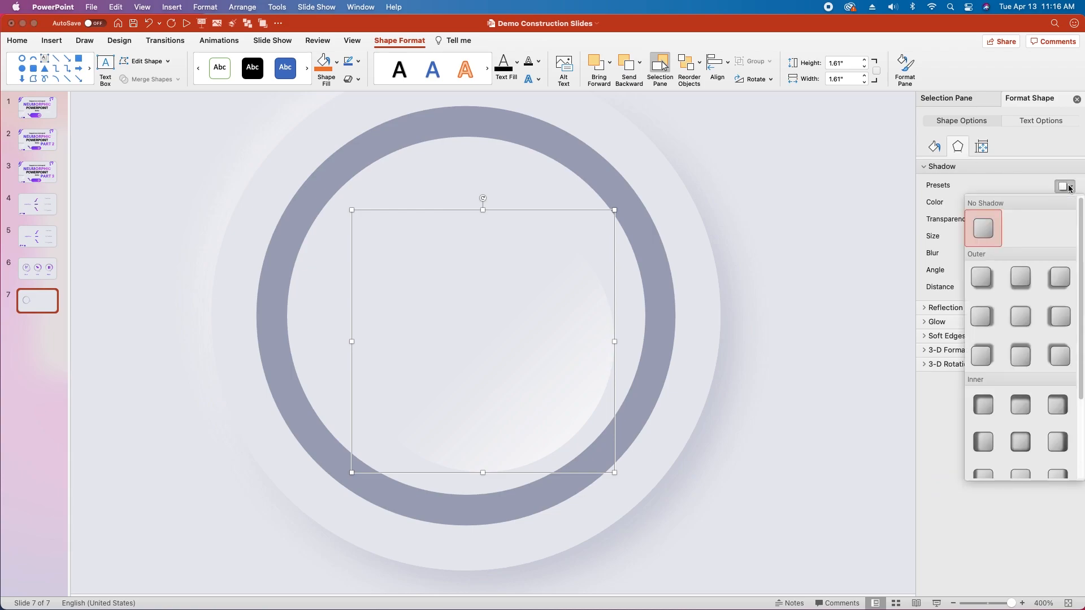
{"action": "scroll", "coordinate": [1065, 330], "scroll_direction": "down", "scroll_amount": 3}
{"action": "left_click", "coordinate": [983, 321]}
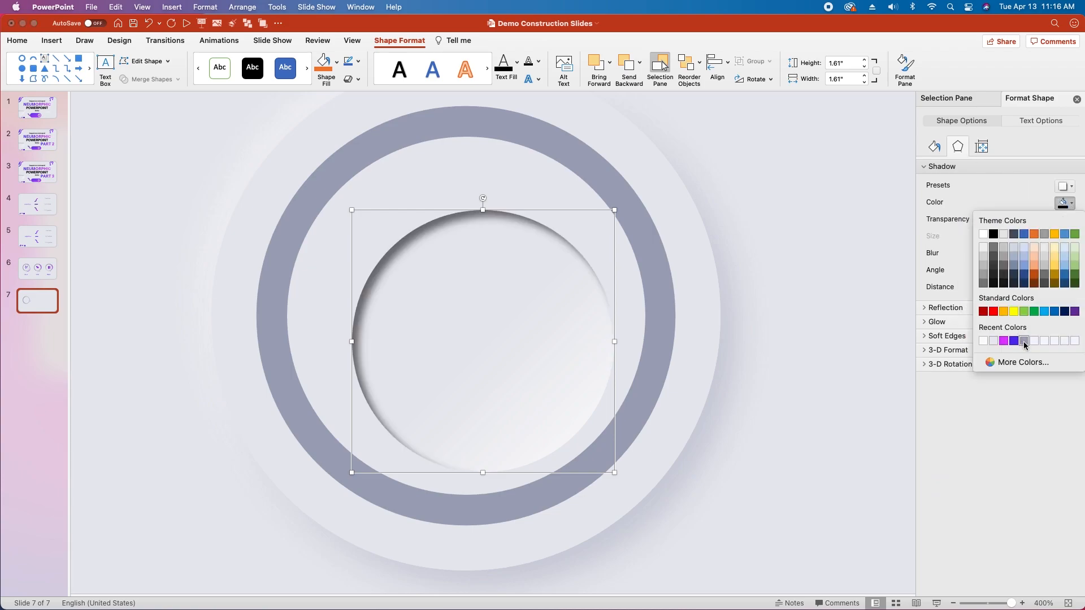
{"action": "left_click", "coordinate": [1025, 342]}
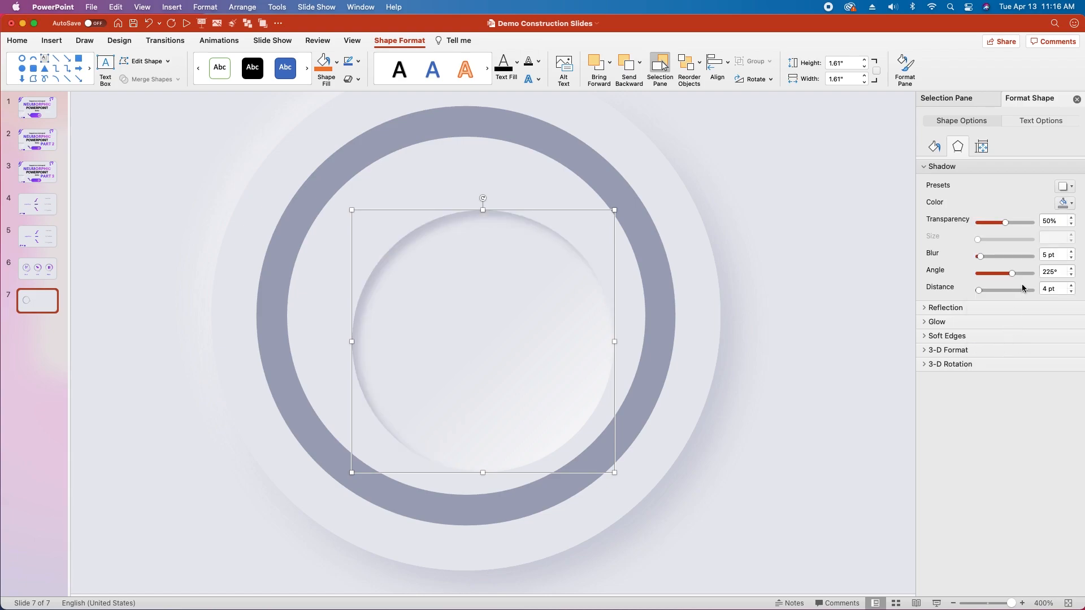
Step: Set the inner circle's shadow transparency to 60% and its blur to 10 pt
{"action": "left_click", "coordinate": [1046, 221]}
{"action": "key", "text": "Return"}
{"action": "left_click", "coordinate": [1046, 254]}
{"action": "type", "text": "0"}
{"action": "key", "text": "Return"}
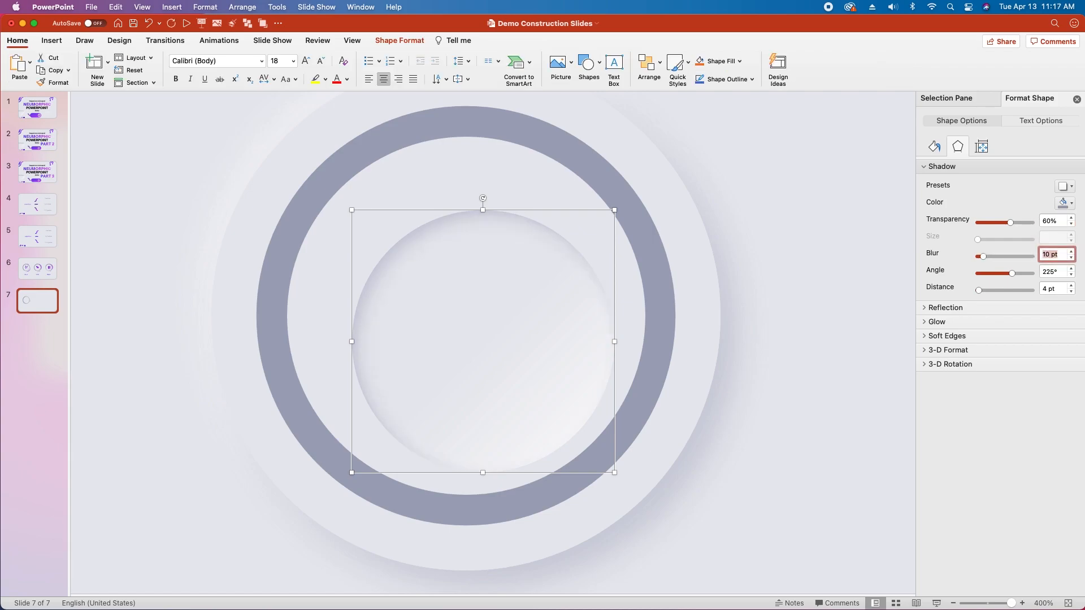
Step: Set the inner circle's shadow distance to 6 pt and center the circle inside the dark ring
{"action": "left_click", "coordinate": [1047, 288]}
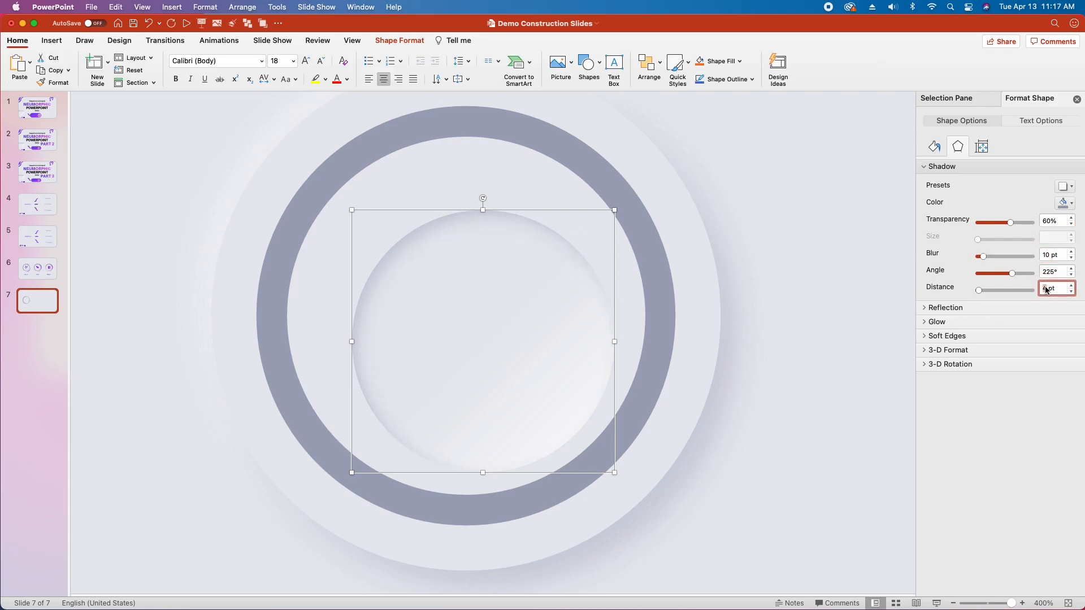
{"action": "left_click_drag", "start_coordinate": [478, 362], "coordinate": [463, 337]}
{"action": "key", "text": "Escape"}
Step: Search the stock icons for "wind" and insert the solid wind turbines icon on the slide
{"action": "left_click", "coordinate": [52, 40]}
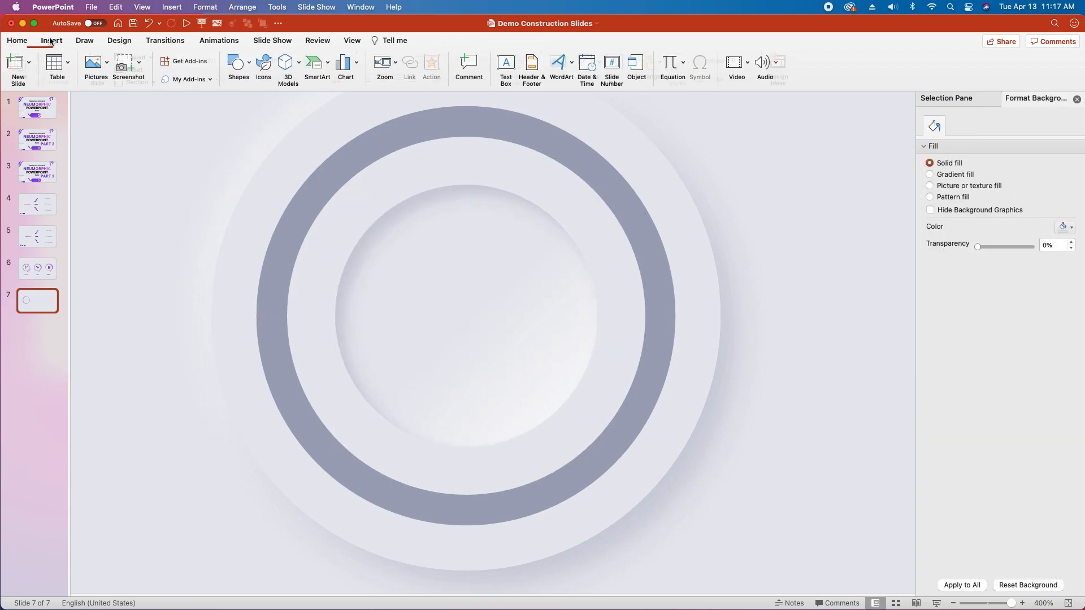
{"action": "left_click", "coordinate": [264, 66]}
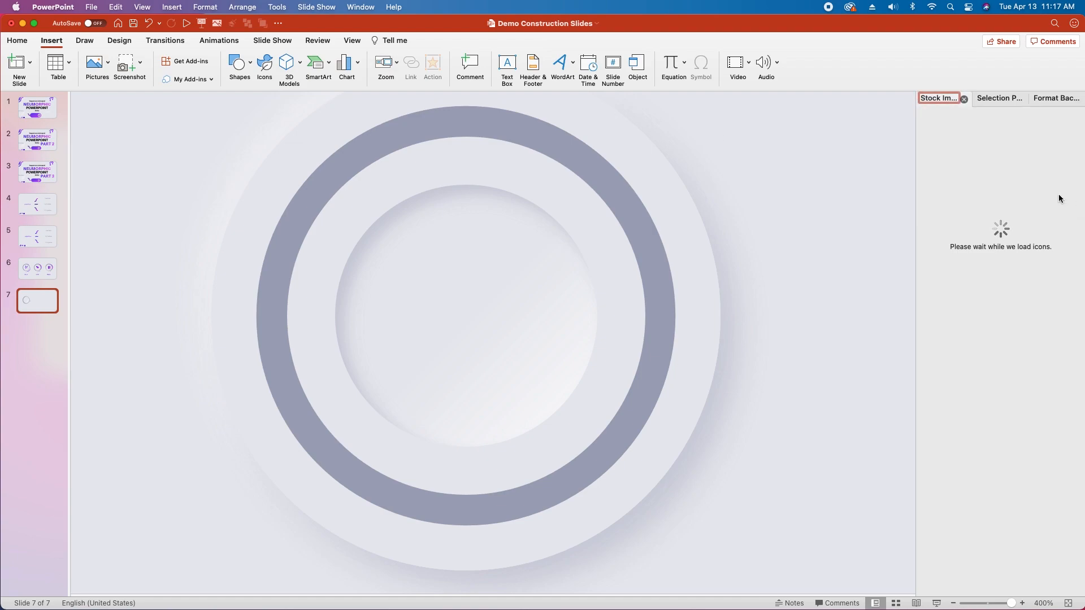
{"action": "type", "text": "wind"}
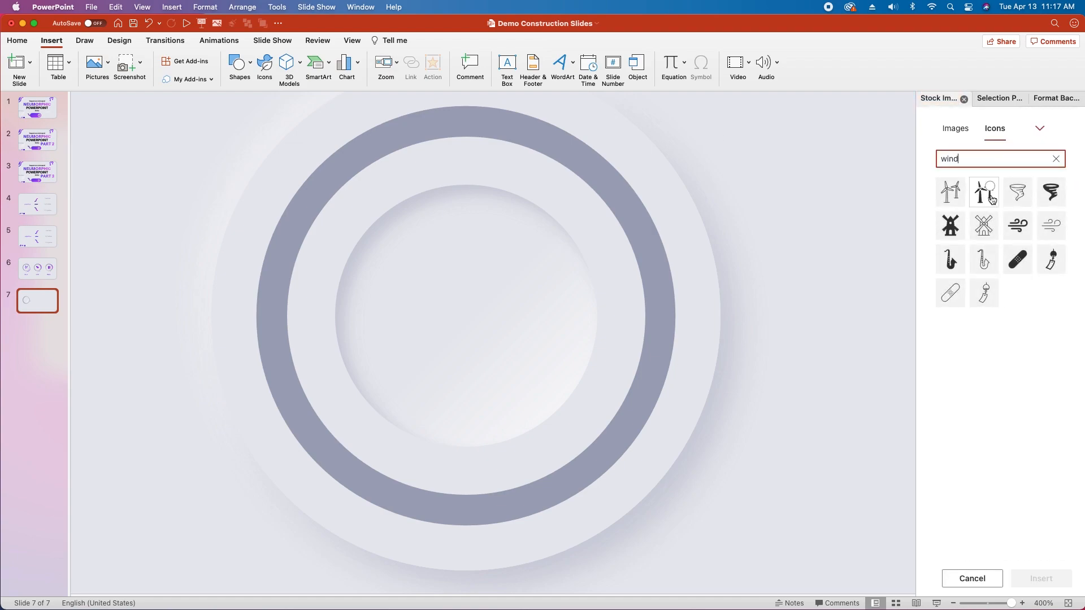
{"action": "left_click", "coordinate": [988, 191]}
{"action": "left_click", "coordinate": [1040, 579]}
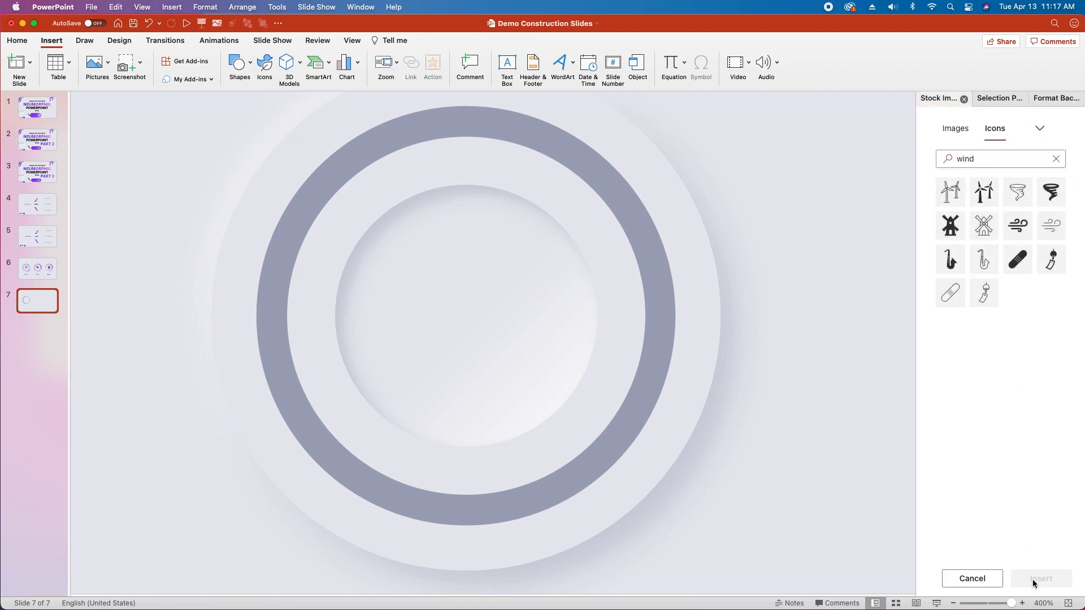
Step: Center the wind turbines icon in the inner circle and scale it down to 0.84" by 0.84"
{"action": "scroll", "coordinate": [546, 355], "scroll_direction": "down", "scroll_amount": 3}
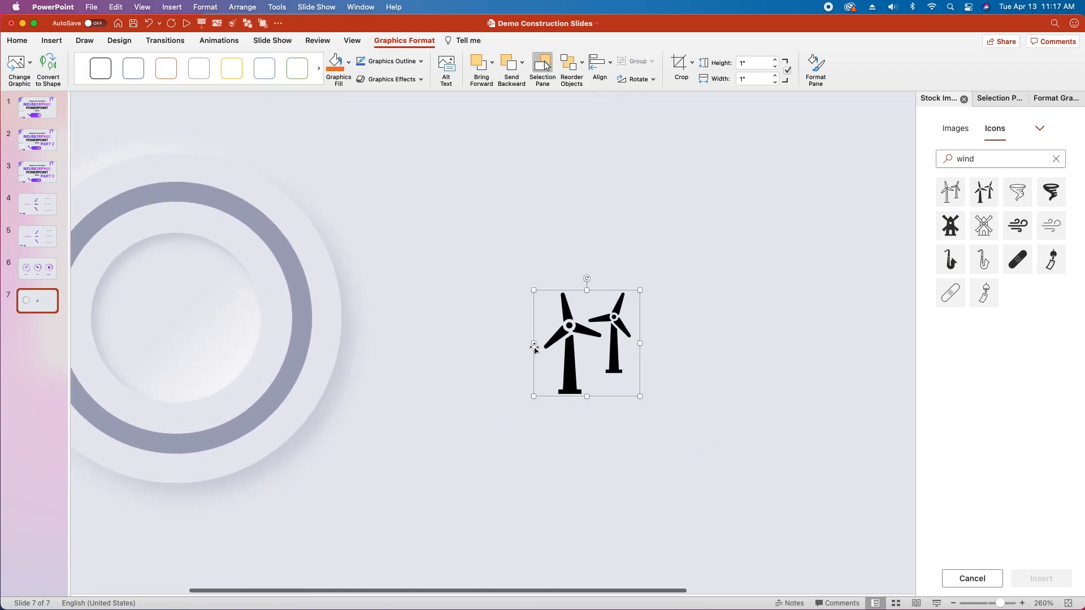
{"action": "left_click_drag", "start_coordinate": [571, 331], "coordinate": [163, 310]}
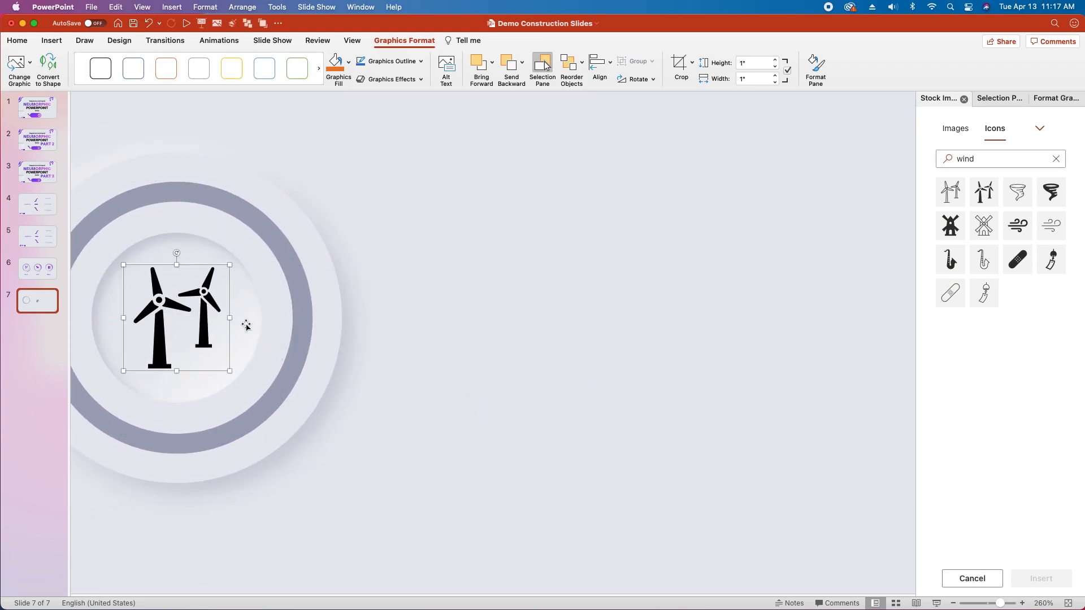
{"action": "scroll", "coordinate": [249, 316], "scroll_direction": "up", "scroll_amount": 2}
{"action": "left_click_drag", "start_coordinate": [495, 280], "coordinate": [482, 290]}
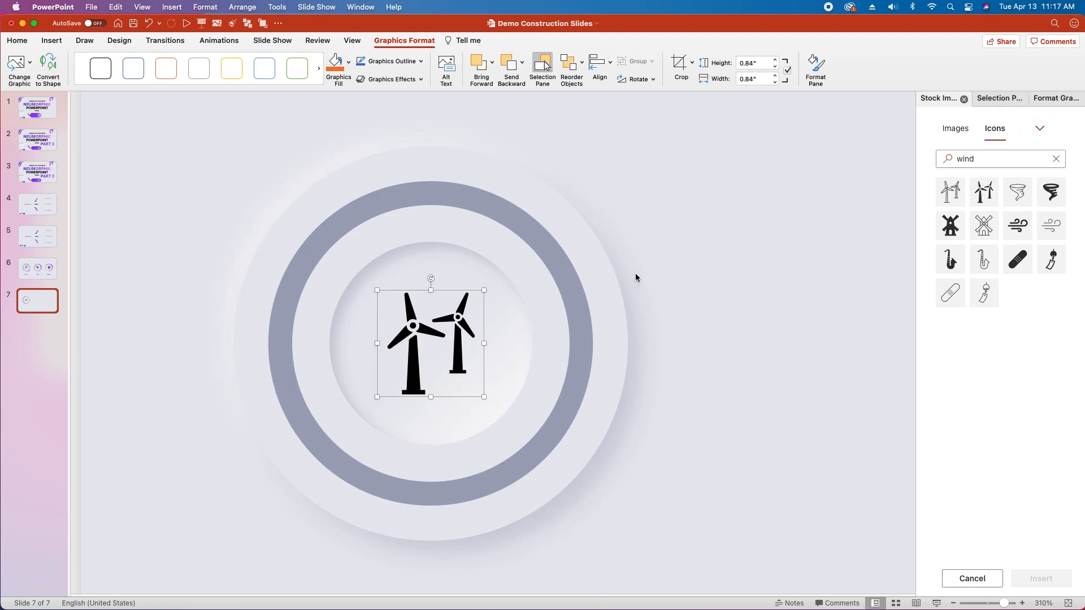
Step: Fill the wind turbines icon with the recent gray-blue color of the ring
{"action": "left_click", "coordinate": [1052, 98]}
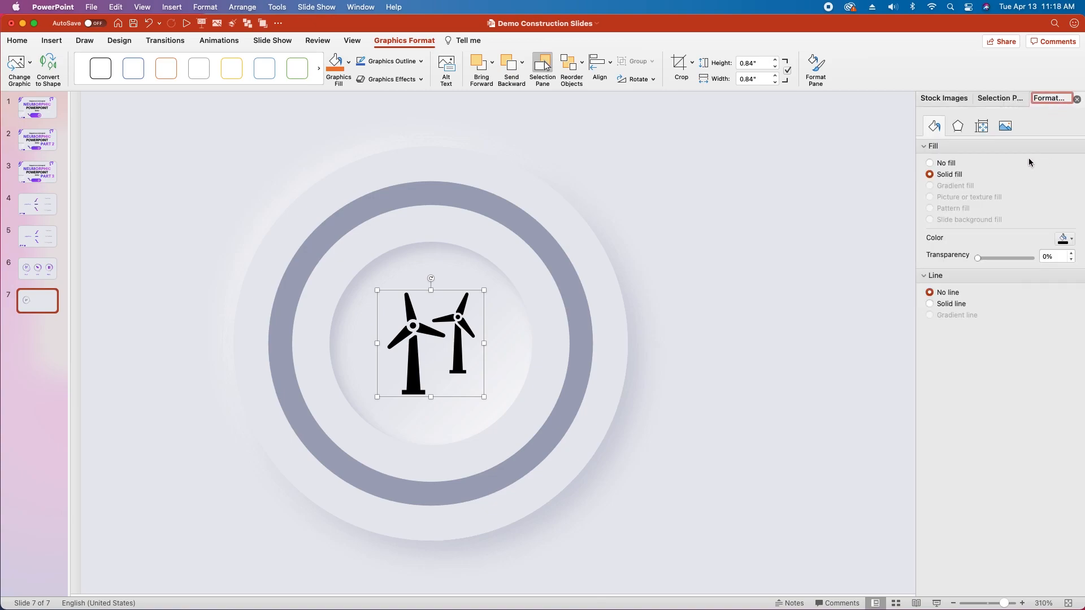
{"action": "left_click", "coordinate": [1066, 241]}
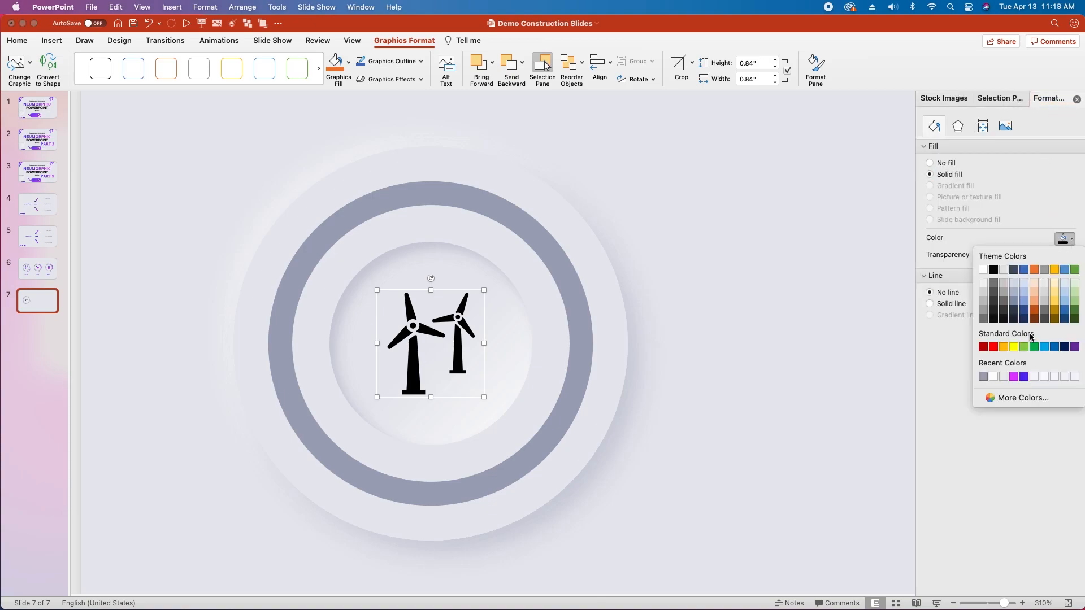
{"action": "left_click", "coordinate": [984, 376]}
{"action": "left_click", "coordinate": [697, 332]}
Step: Group the recessed inner circle with the wind turbines icon
{"action": "left_click", "coordinate": [415, 429]}
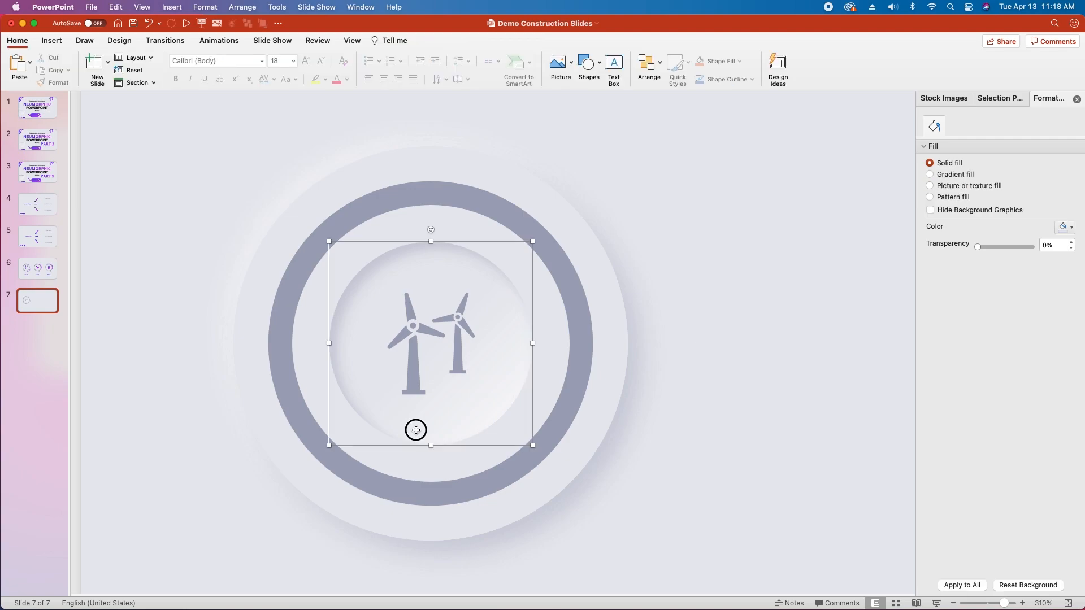
{"action": "left_click", "coordinate": [411, 331], "text": "shift"}
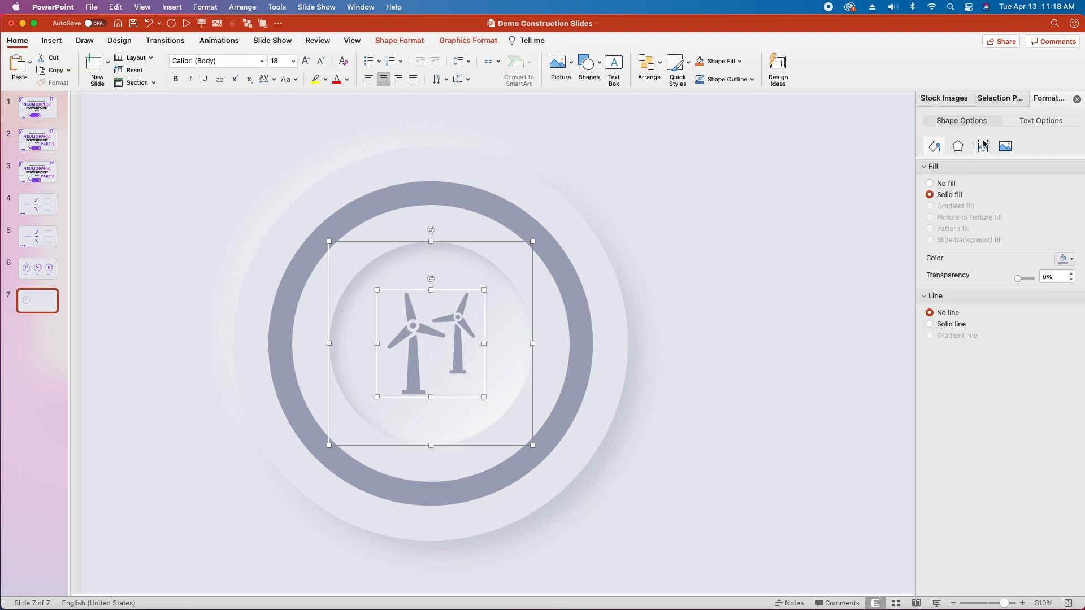
{"action": "left_click", "coordinate": [995, 99]}
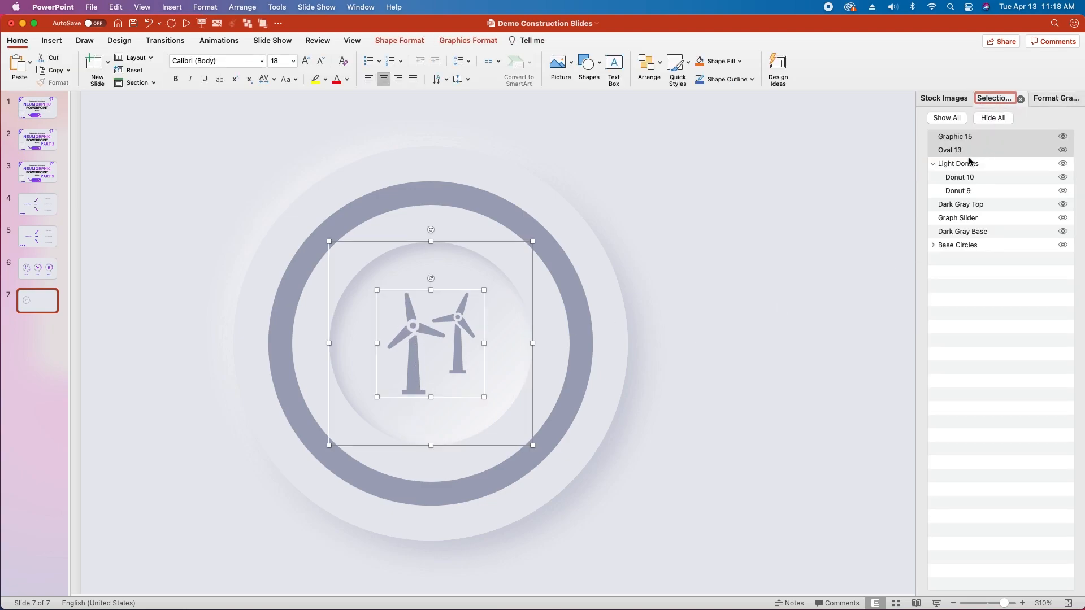
{"action": "key", "text": "super+alt+g"}
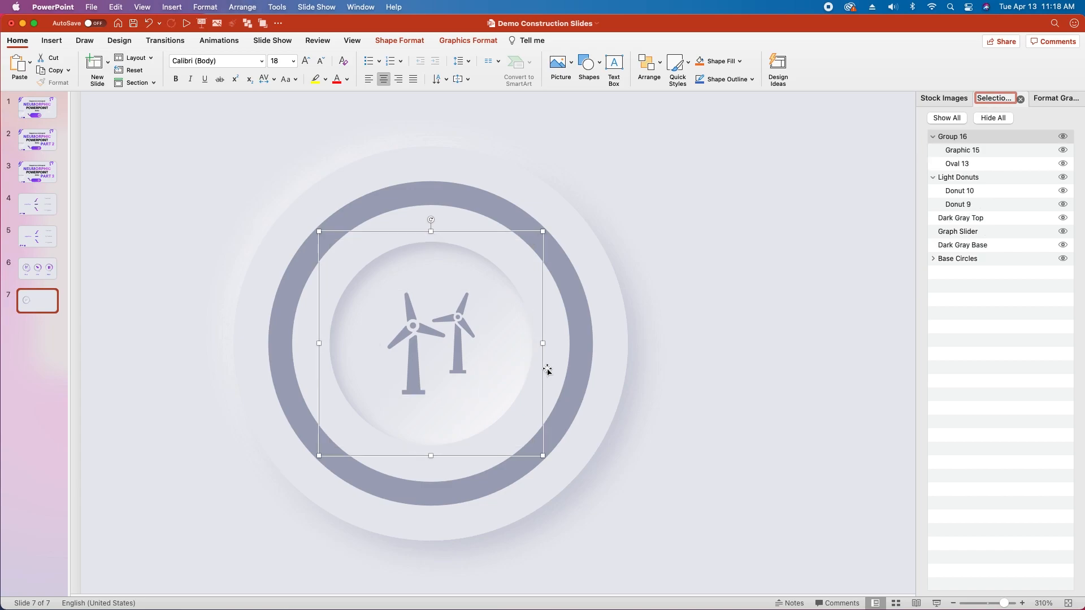
Step: Rename the circle and icon group as Pressed Button and collapse it and Light Donuts in the object list
{"action": "double_click", "coordinate": [960, 138]}
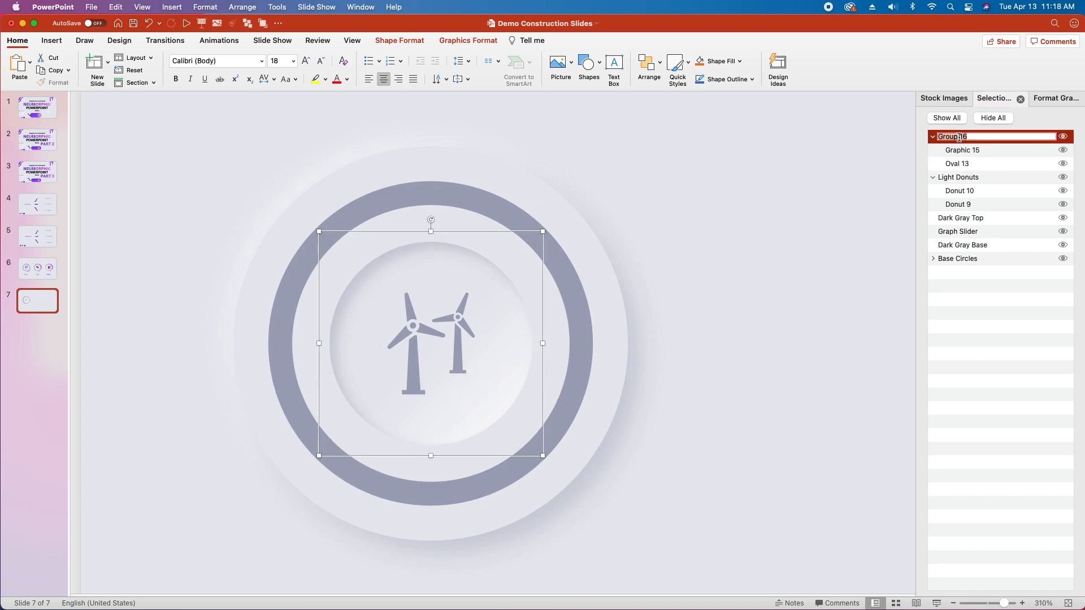
{"action": "type", "text": "Pressed Button"}
{"action": "key", "text": "Return"}
{"action": "left_click", "coordinate": [933, 177]}
{"action": "left_click", "coordinate": [933, 136]}
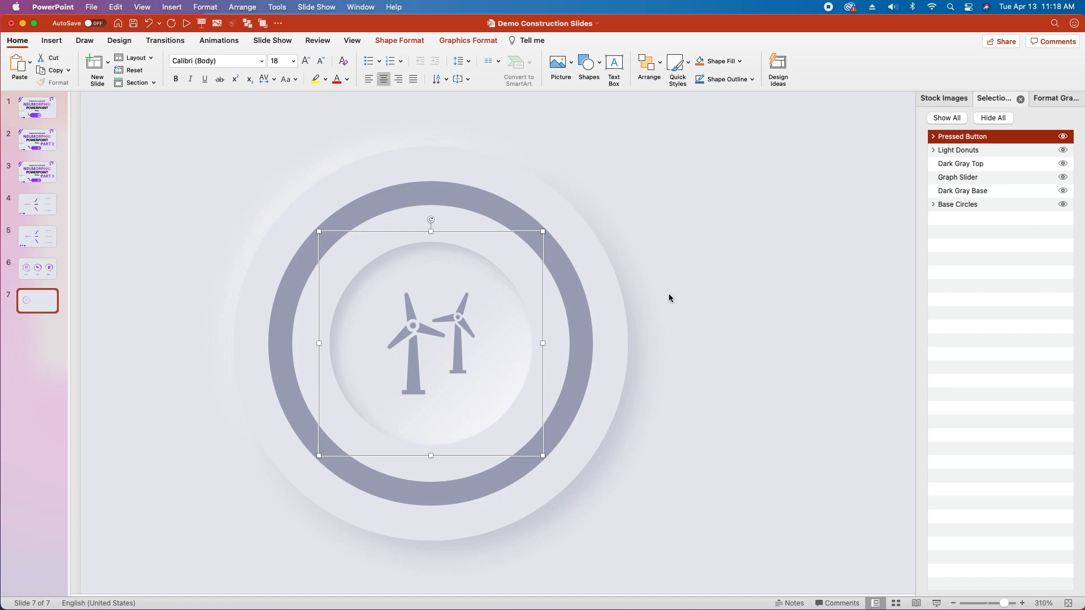
Step: Duplicate the Pressed Button group directly over the original and give the copy's circle a solid fill in the recent light gray background color
{"action": "left_click", "coordinate": [467, 355]}
{"action": "mouse_move", "coordinate": [467, 355]}
{"action": "left_mouse_down"}
{"action": "mouse_move", "coordinate": [460, 339]}
{"action": "mouse_move", "coordinate": [485, 358]}
{"action": "mouse_move", "coordinate": [479, 344]}
{"action": "left_mouse_up"}
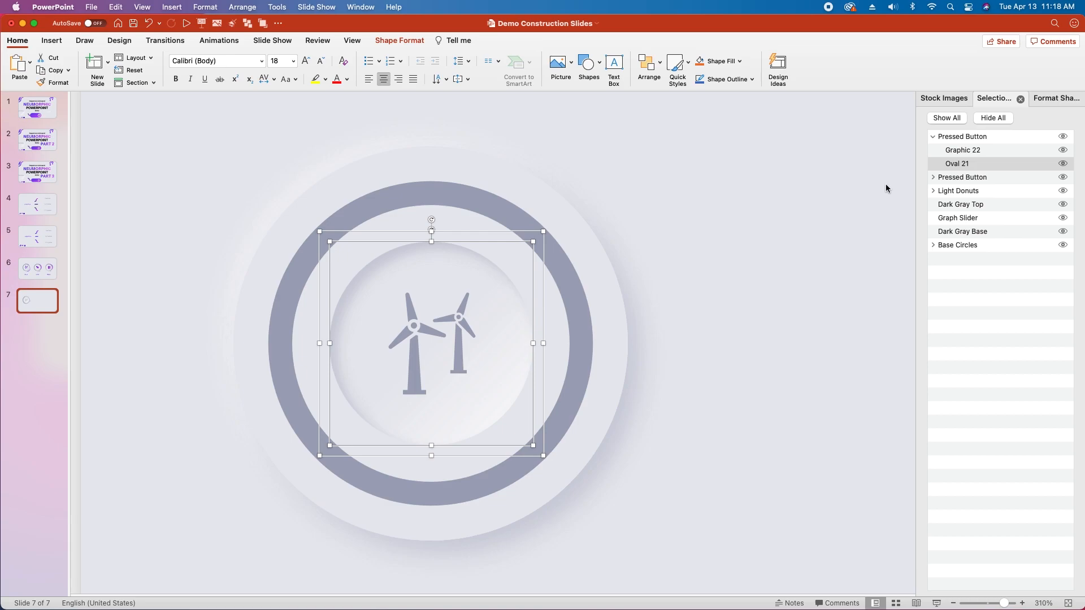
{"action": "left_click", "coordinate": [1047, 99]}
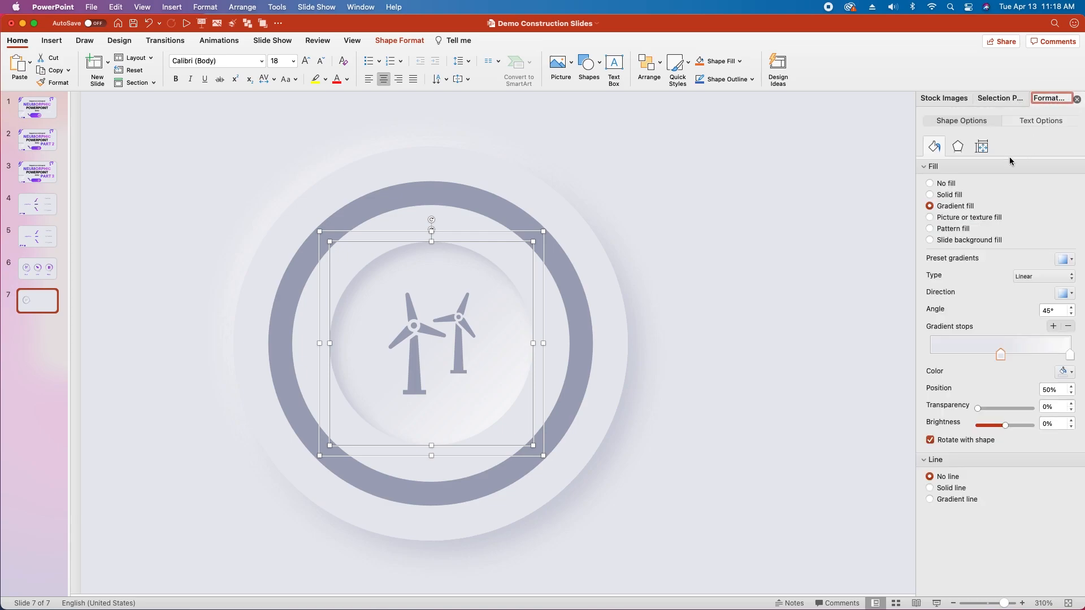
{"action": "left_click", "coordinate": [930, 195]}
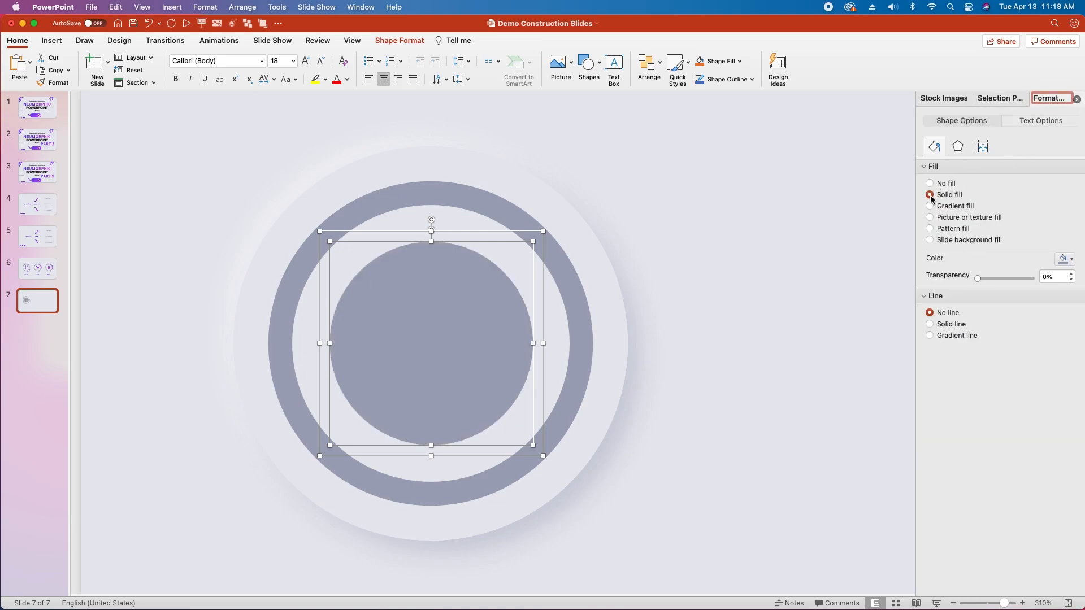
{"action": "left_click", "coordinate": [1072, 260]}
{"action": "left_click", "coordinate": [1005, 396]}
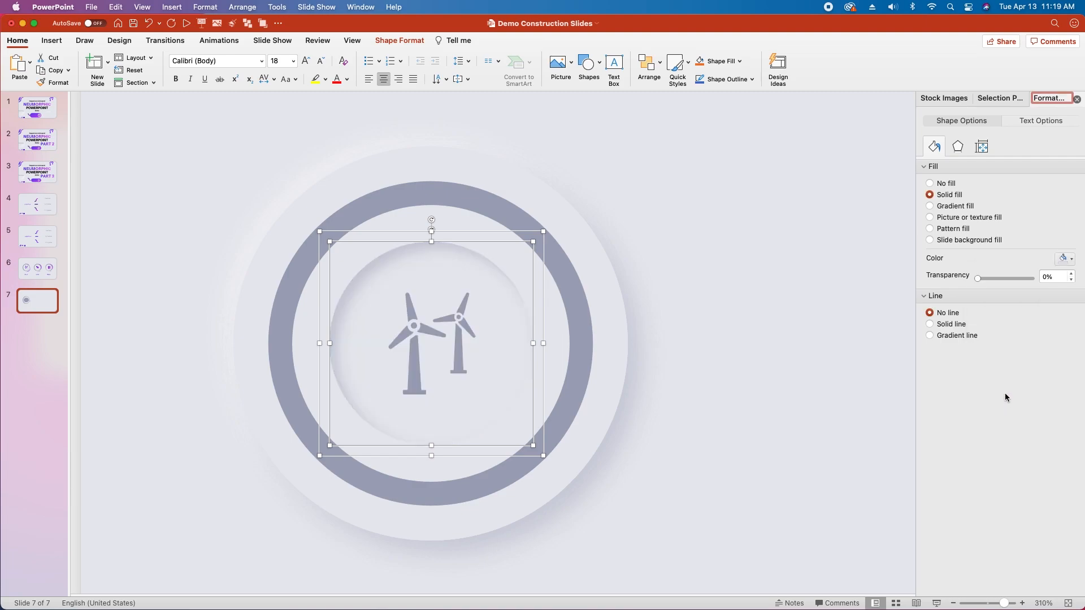
Step: Apply an outer bottom-right shadow to the copied group's circle and color it with the recent gray-blue
{"action": "left_click", "coordinate": [958, 146]}
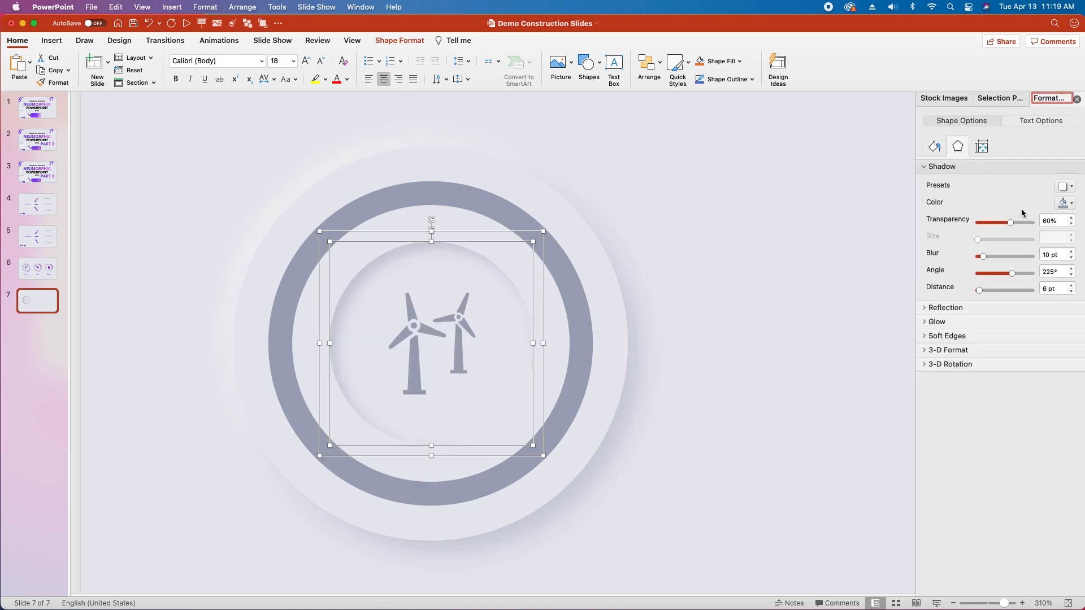
{"action": "left_click", "coordinate": [1063, 187]}
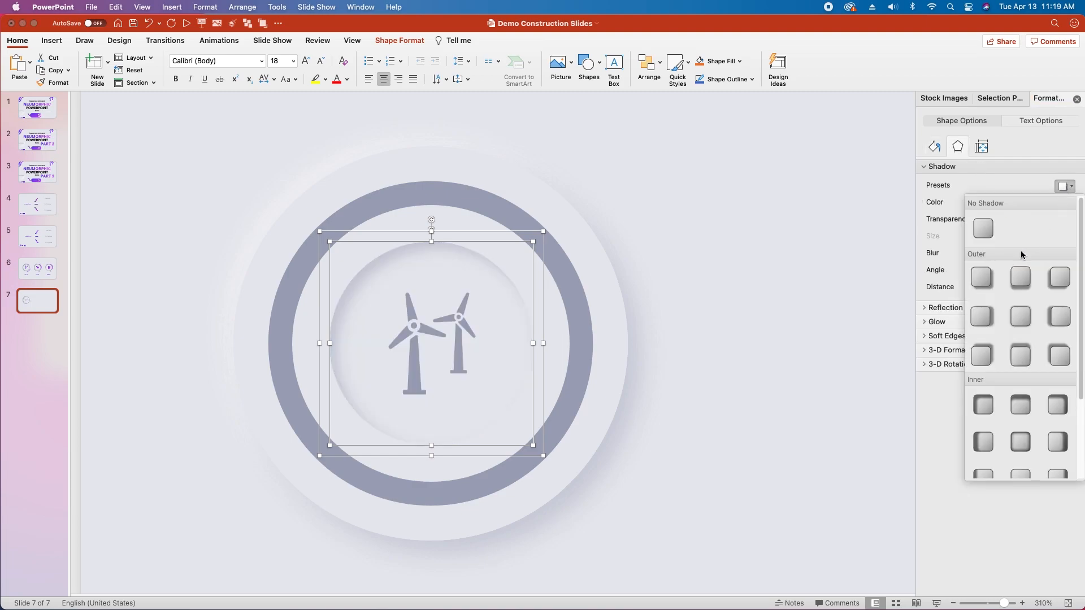
{"action": "left_click", "coordinate": [982, 277]}
{"action": "left_click", "coordinate": [1065, 204]}
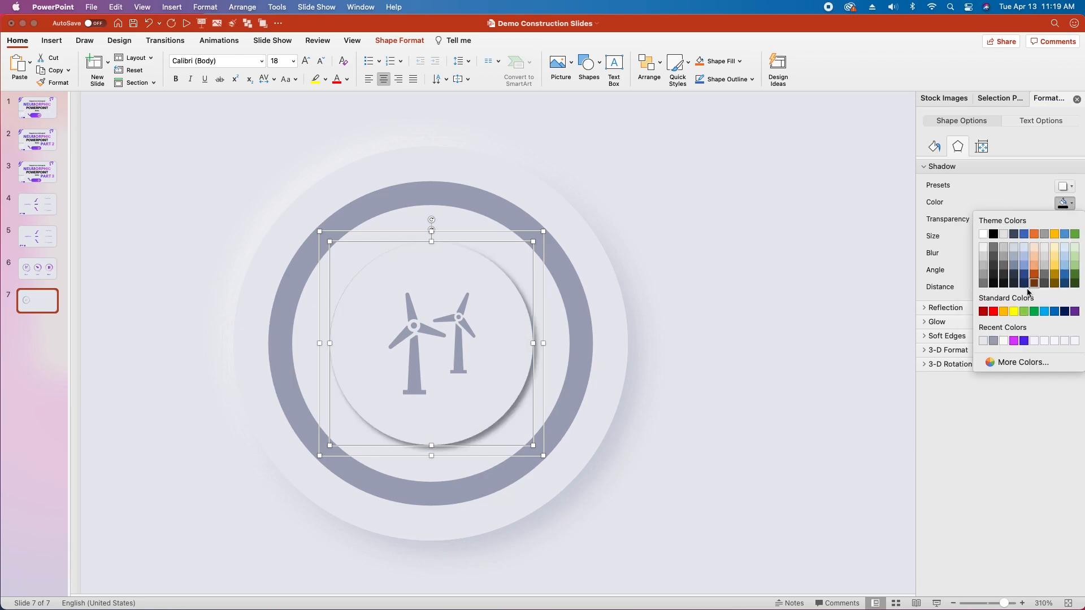
{"action": "left_click", "coordinate": [993, 341]}
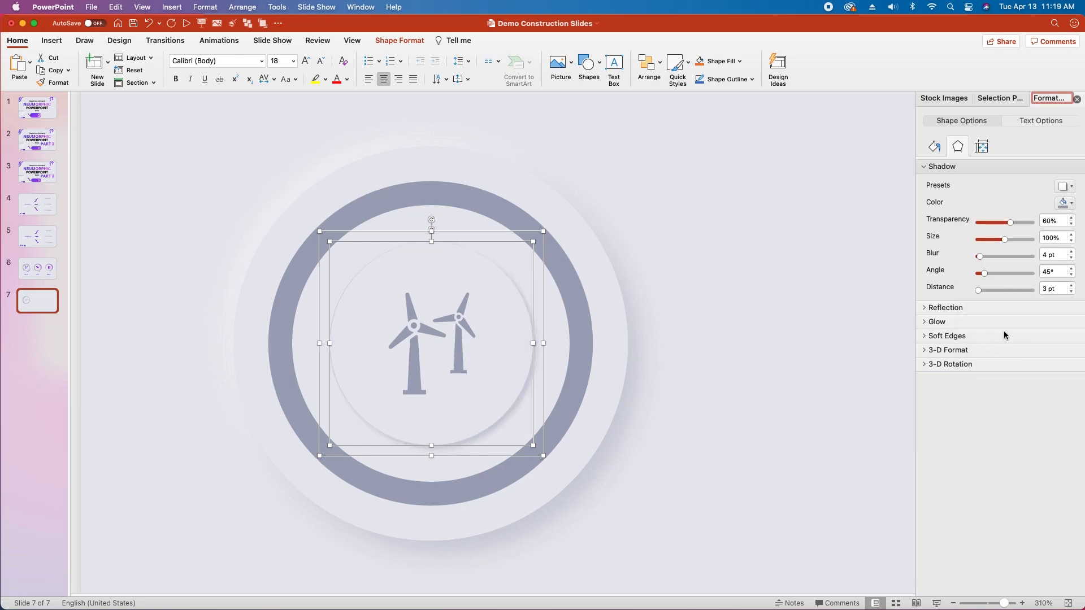
Step: Set the copied circle's outer shadow blur to 17 pt and its distance to 8 pt
{"action": "left_click", "coordinate": [1048, 254]}
{"action": "type", "text": "17"}
{"action": "key", "text": "Return"}
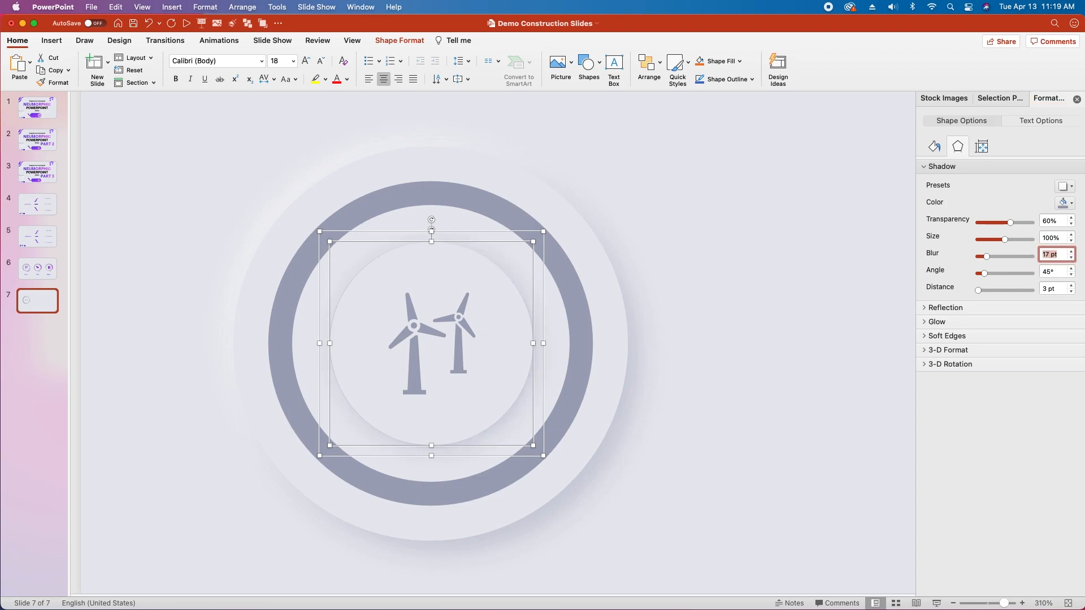
{"action": "left_click", "coordinate": [1046, 287]}
{"action": "type", "text": "8"}
{"action": "key", "text": "Return"}
Step: Copy the raised circle and place the duplicate exactly on top of it
{"action": "left_click", "coordinate": [380, 309]}
{"action": "key", "text": "super+c"}
{"action": "key", "text": "super+v"}
{"action": "left_click_drag", "start_coordinate": [489, 384], "coordinate": [469, 357]}
Step: Change the duplicate circle's shadow color to the recent white and set its angle to 225°
{"action": "left_click", "coordinate": [957, 148]}
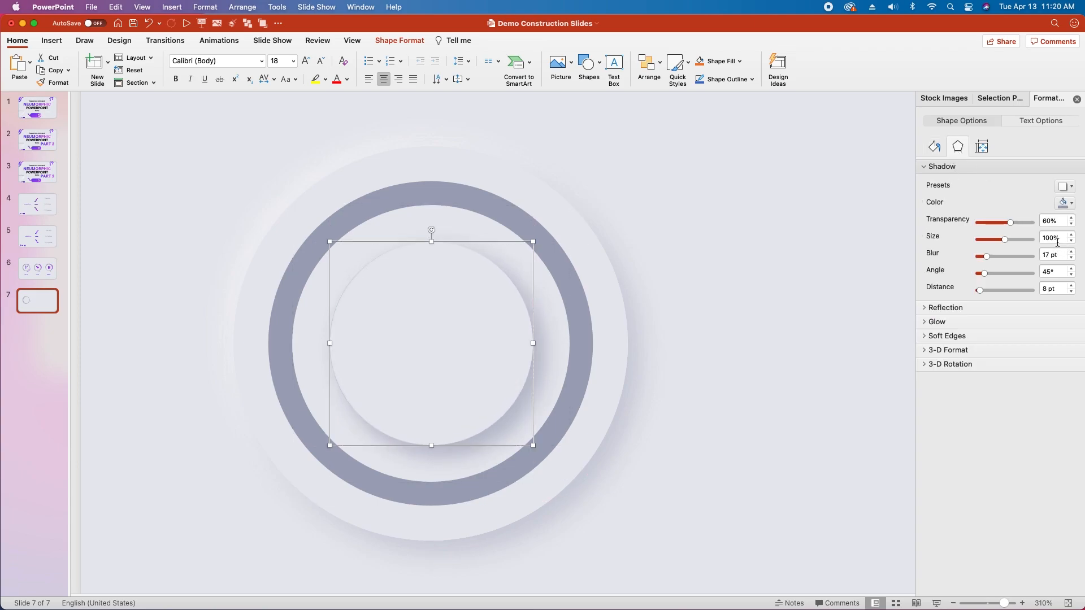
{"action": "left_click", "coordinate": [1066, 205]}
{"action": "left_click", "coordinate": [1007, 334]}
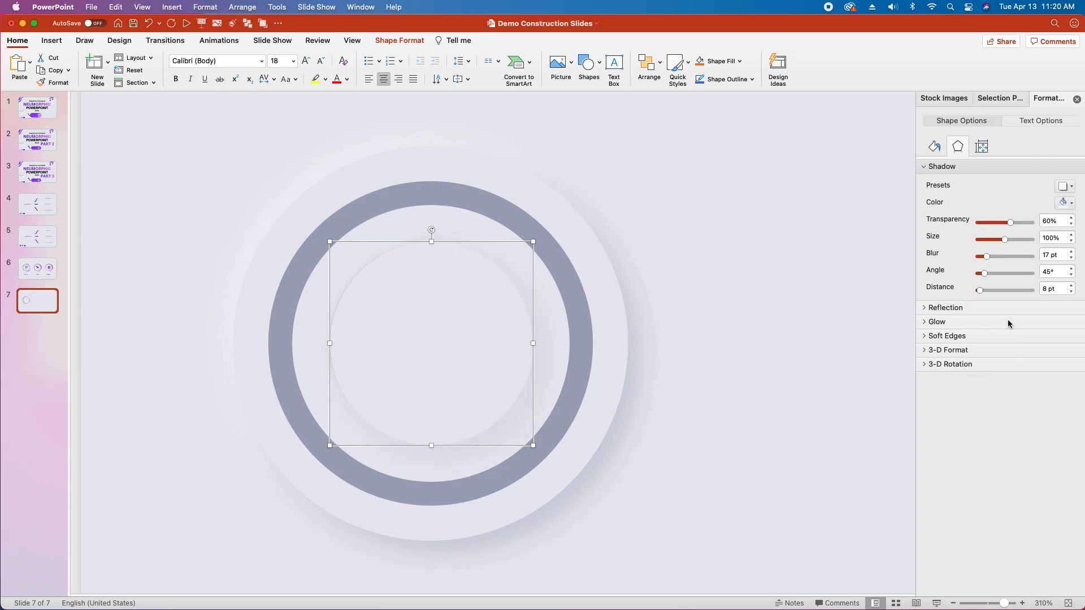
{"action": "double_click", "coordinate": [1044, 271]}
{"action": "type", "text": "225"}
{"action": "key", "text": "Return"}
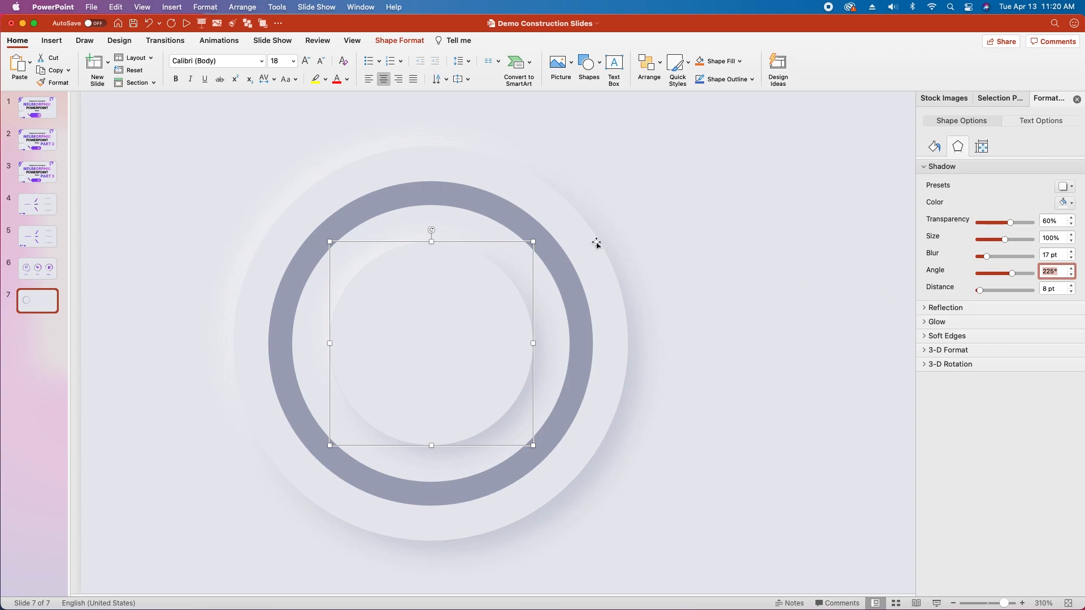
Step: Send the white-shadowed circle backward so it sits behind the wind turbines icon
{"action": "left_click", "coordinate": [405, 44]}
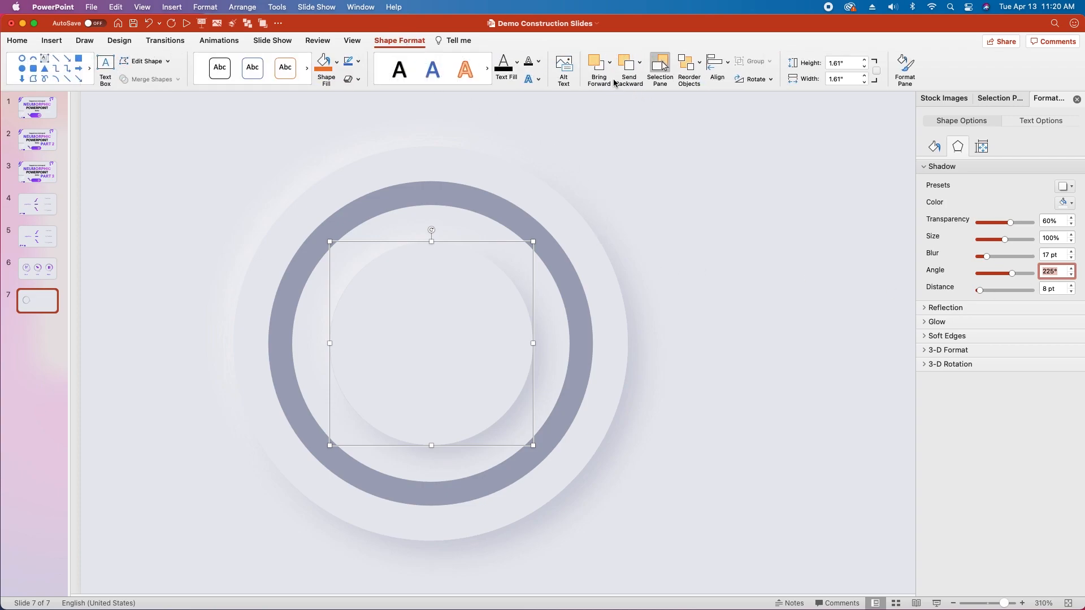
{"action": "left_click", "coordinate": [627, 65]}
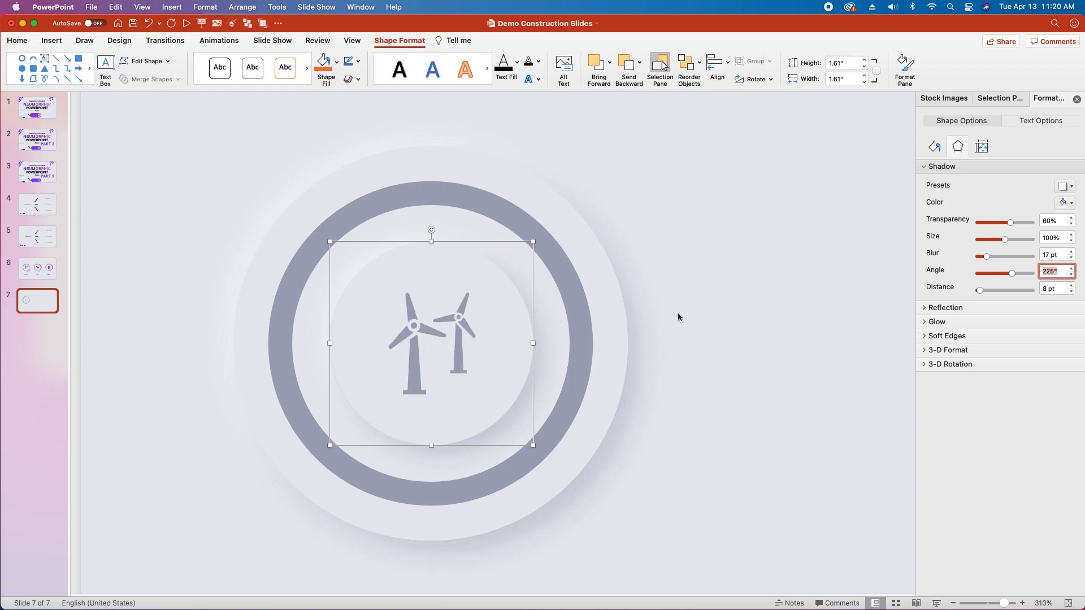
{"action": "left_click", "coordinate": [552, 246]}
Step: Select all the infographic's objects and align them to each other by center and middle
{"action": "left_click_drag", "start_coordinate": [130, 108], "coordinate": [783, 580]}
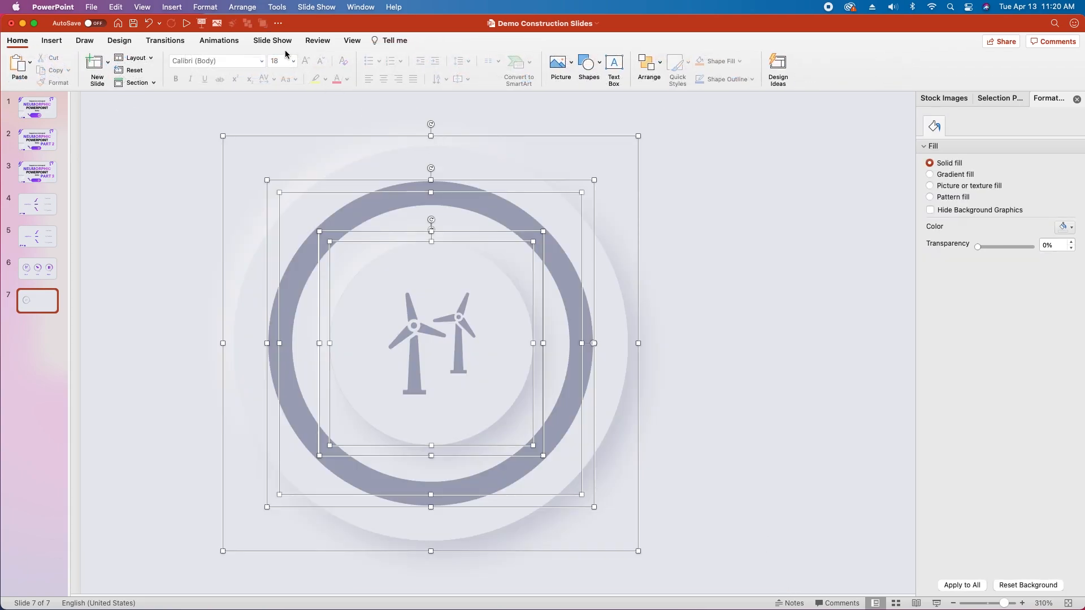
{"action": "left_click", "coordinate": [717, 62]}
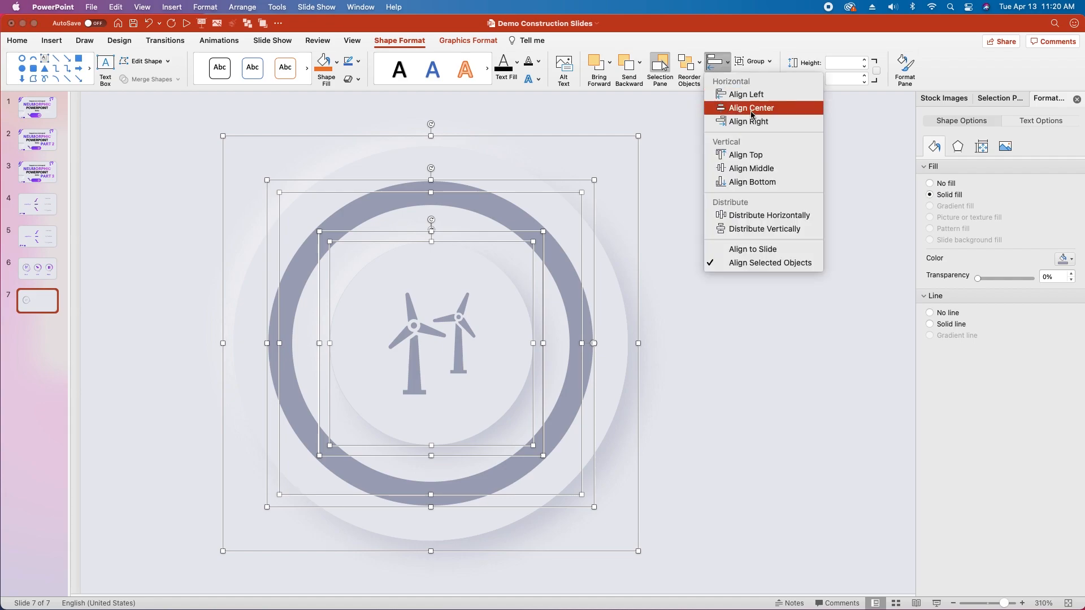
{"action": "left_click", "coordinate": [750, 109]}
{"action": "left_click", "coordinate": [716, 62]}
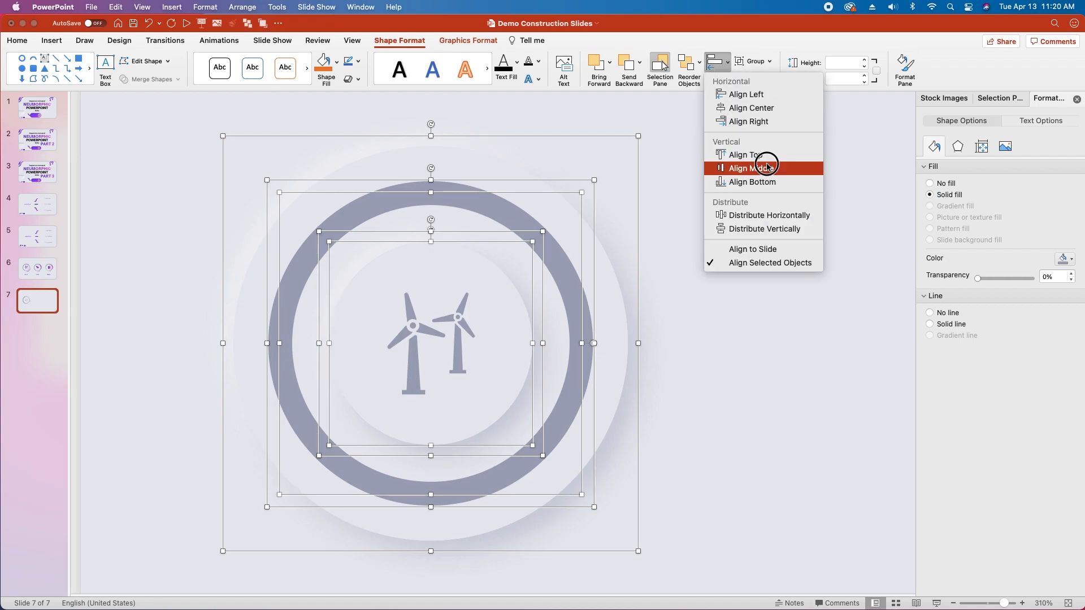
{"action": "left_click", "coordinate": [767, 168]}
{"action": "left_click", "coordinate": [414, 375]}
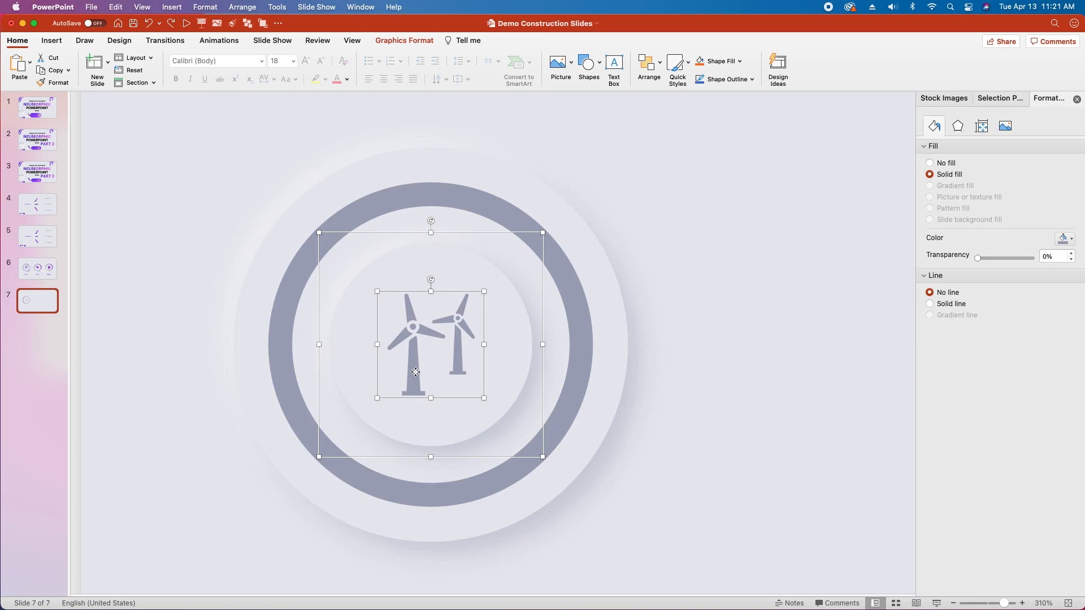
{"action": "left_click", "coordinate": [669, 365]}
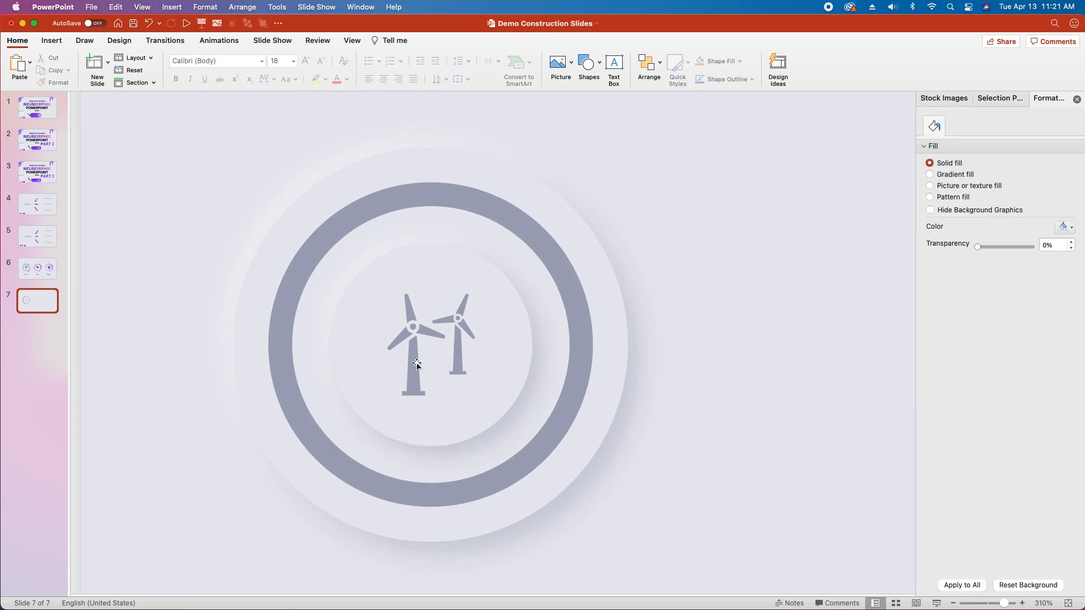